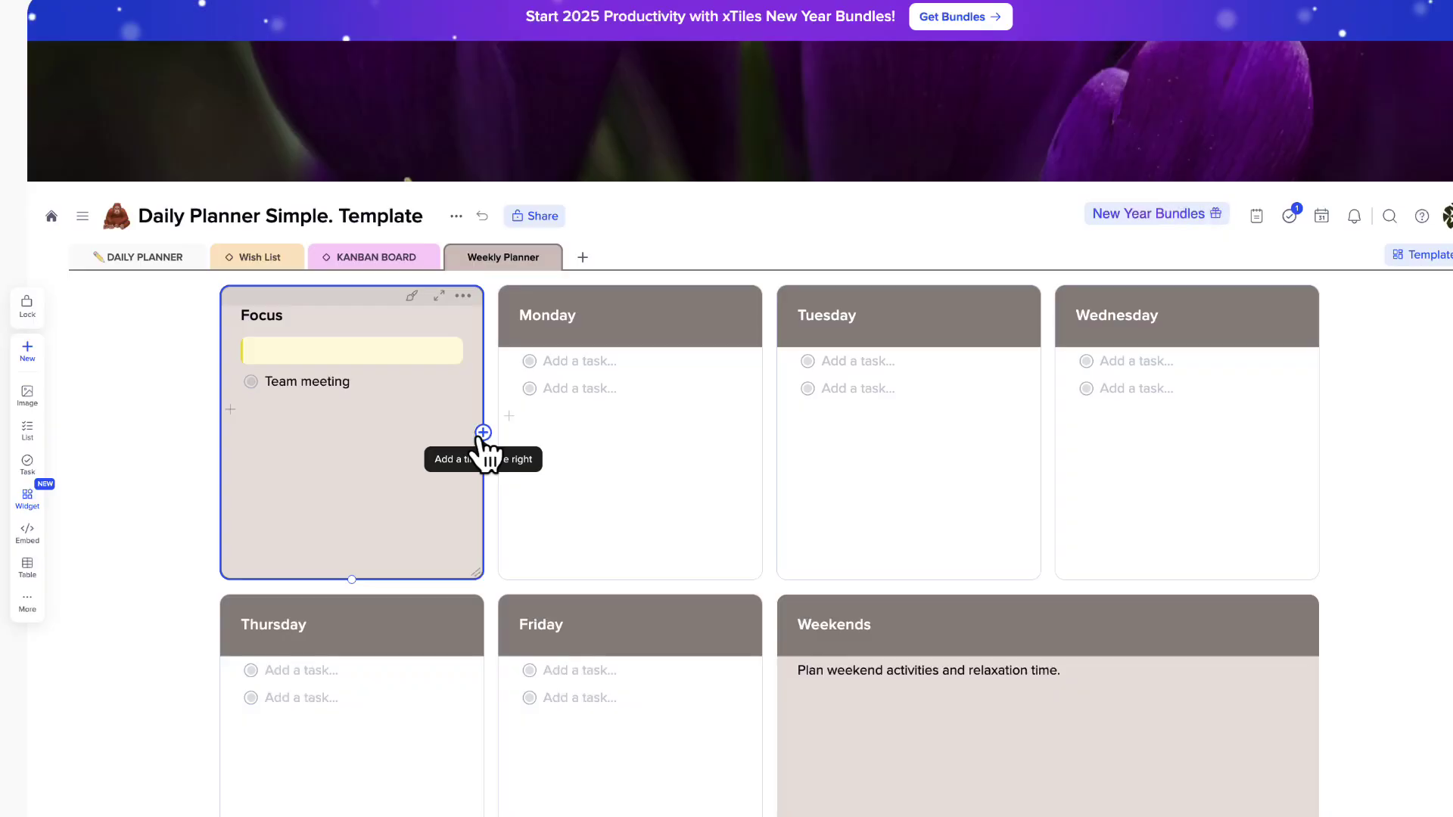
- Drag the Focus tile's right edge to make it wider on the weekly planner
drag(483, 438, 552, 418)
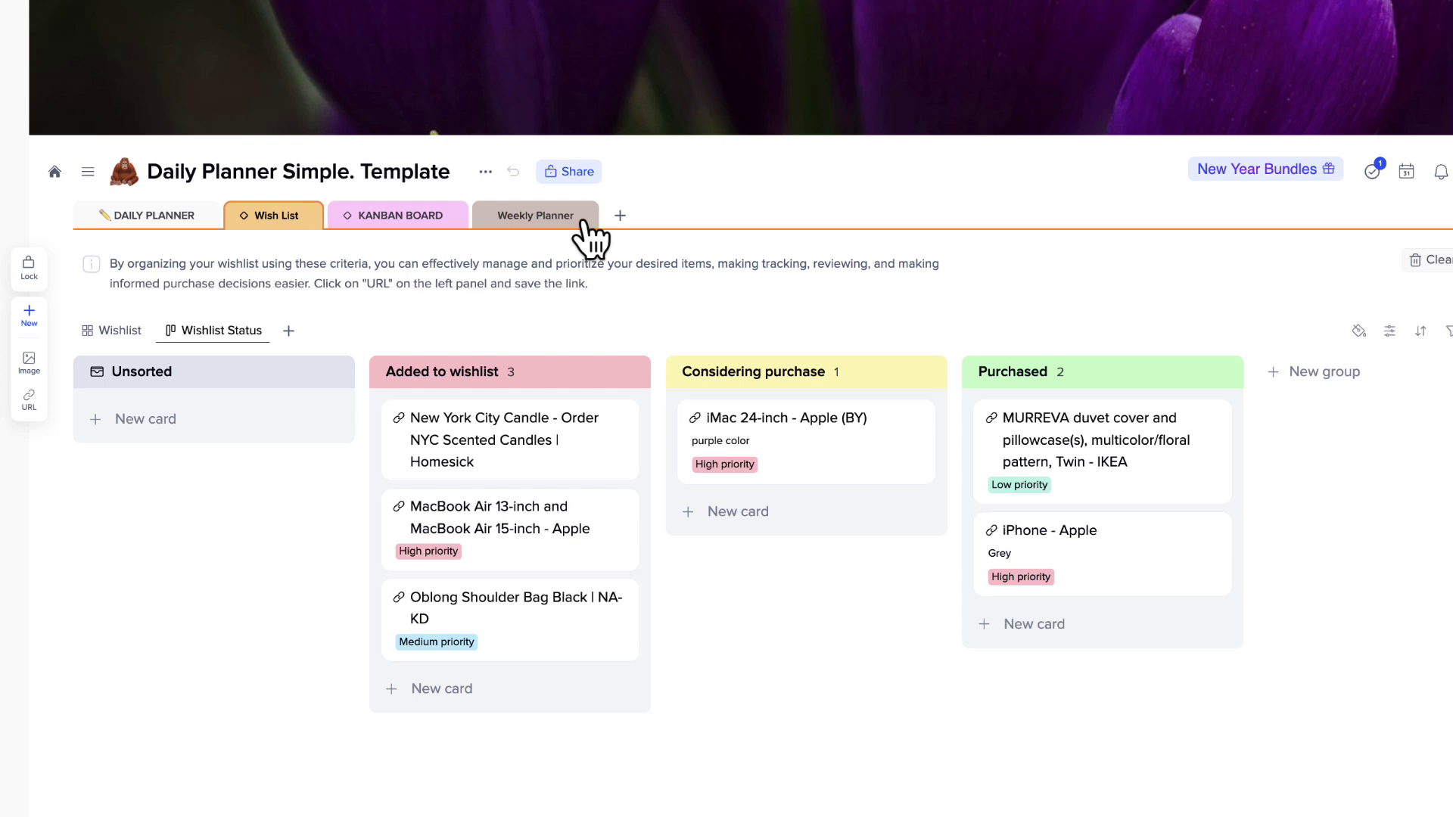
- Look over the new-page options beside the page tabs, then scroll back to My workspace
click(619, 216)
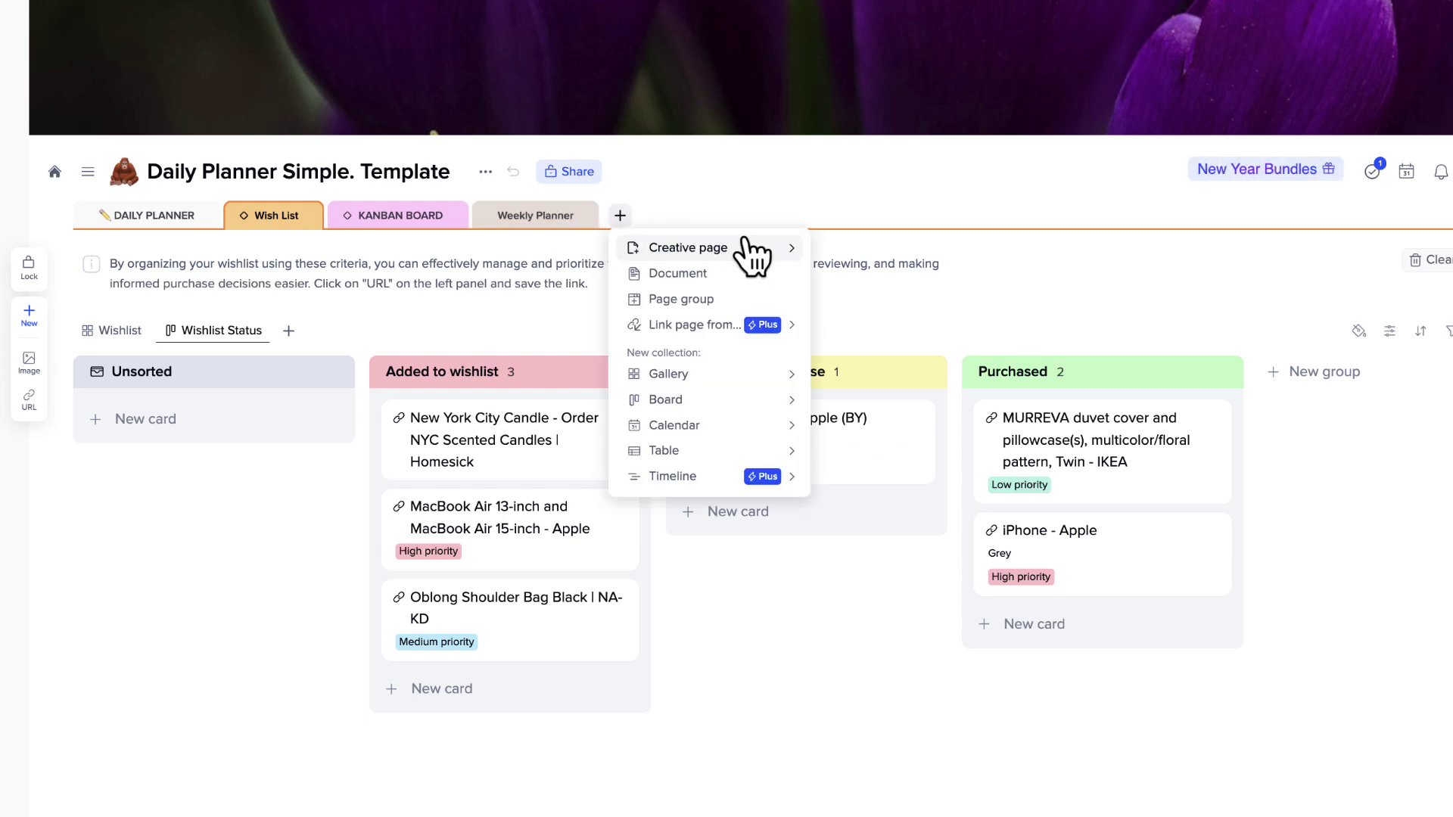
mouse_move(744, 242)
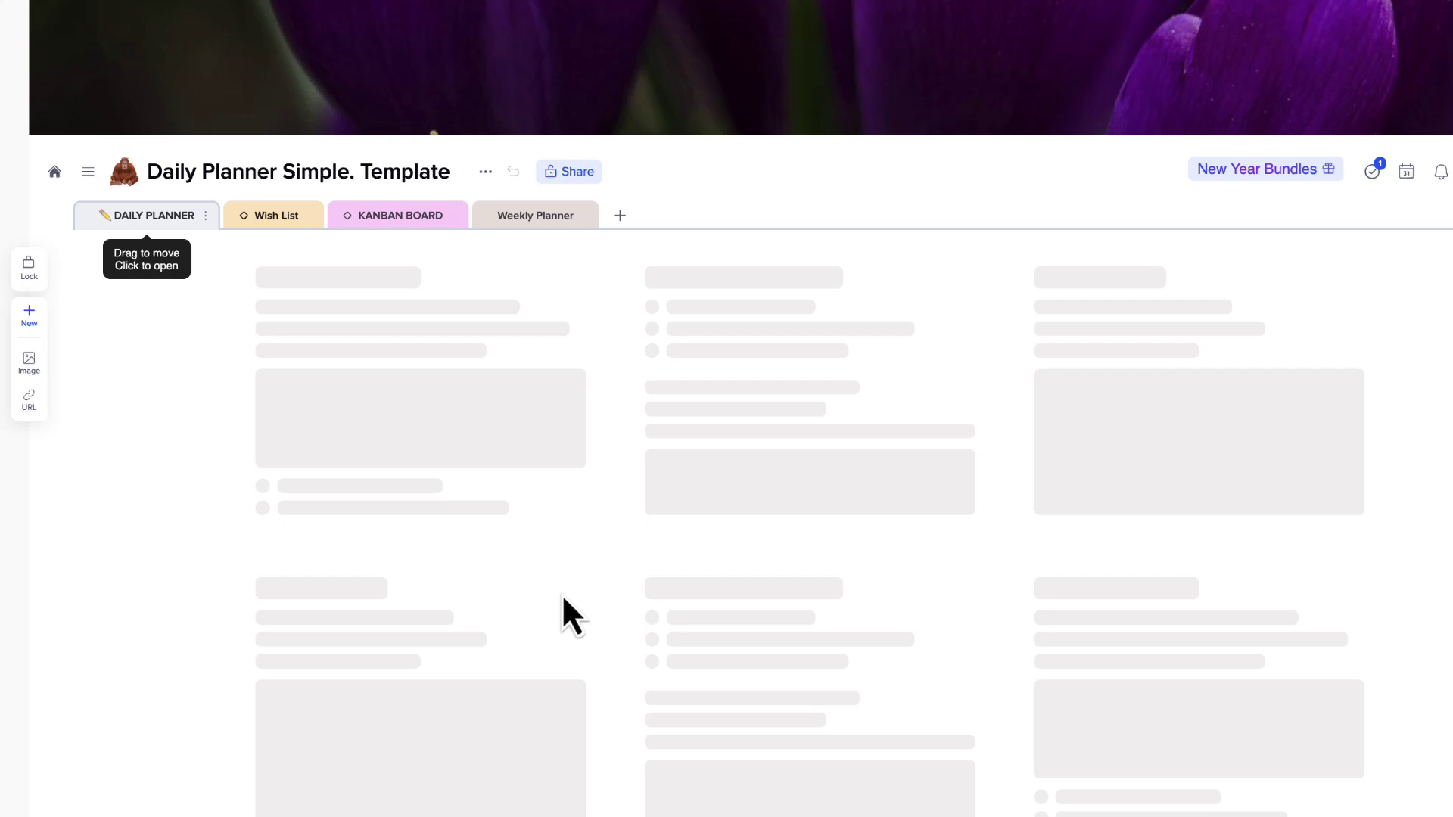
scroll(980, 566, down, 4)
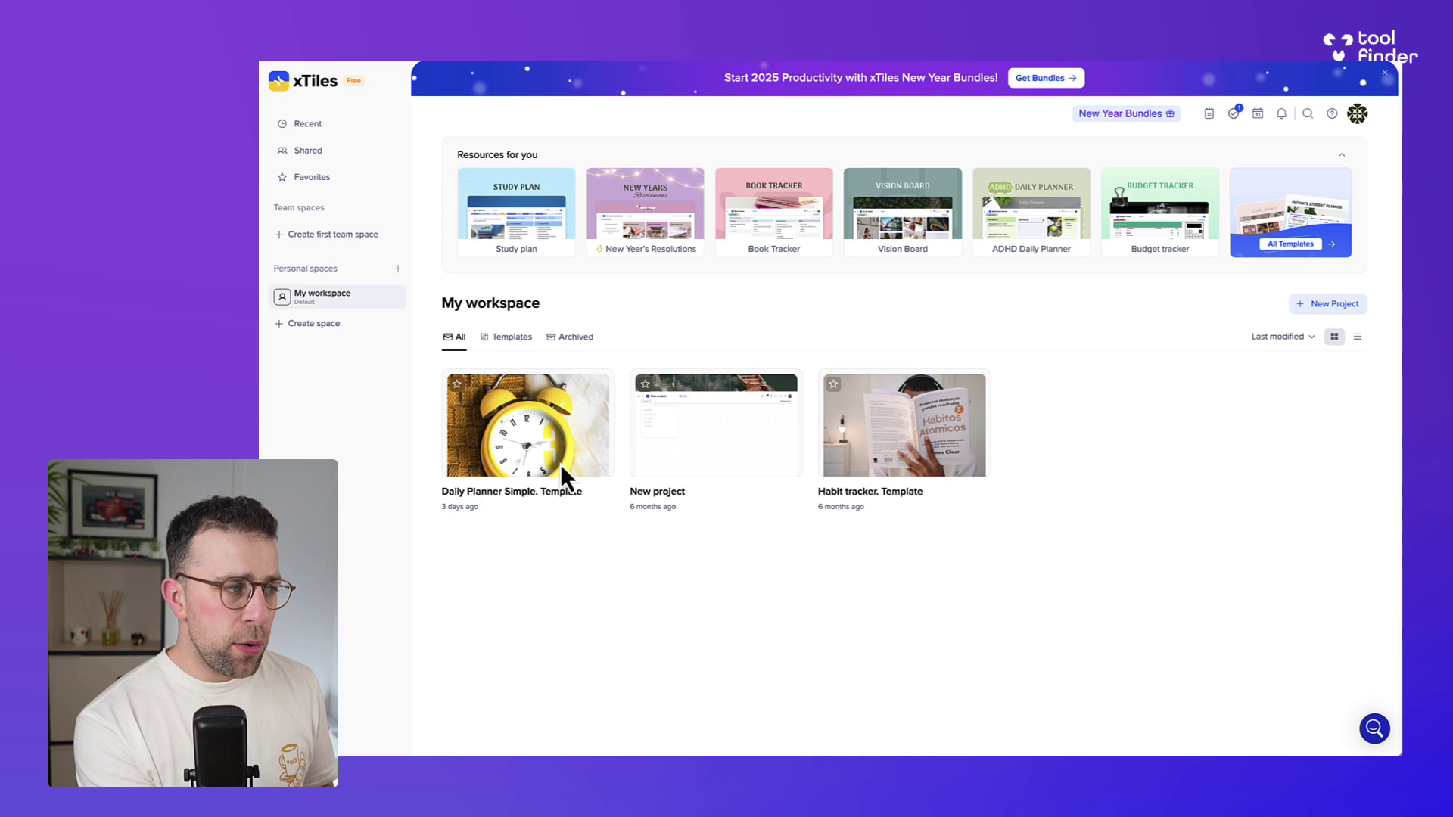
- Open the Daily Planner Simple. Template card and scroll through its Weekly Planner
click(537, 452)
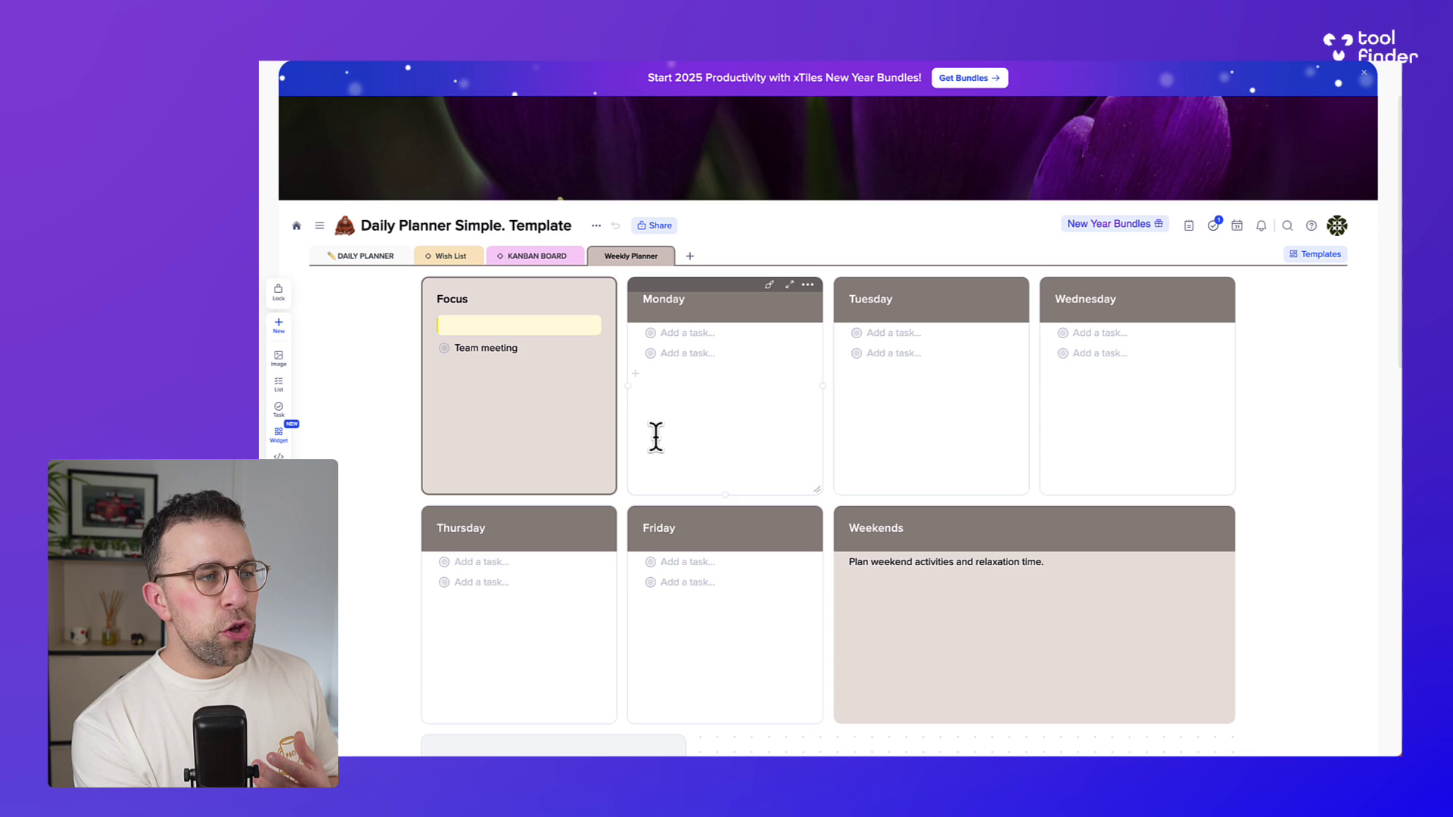
scroll(655, 437, down, 5)
scroll(658, 447, up, 5)
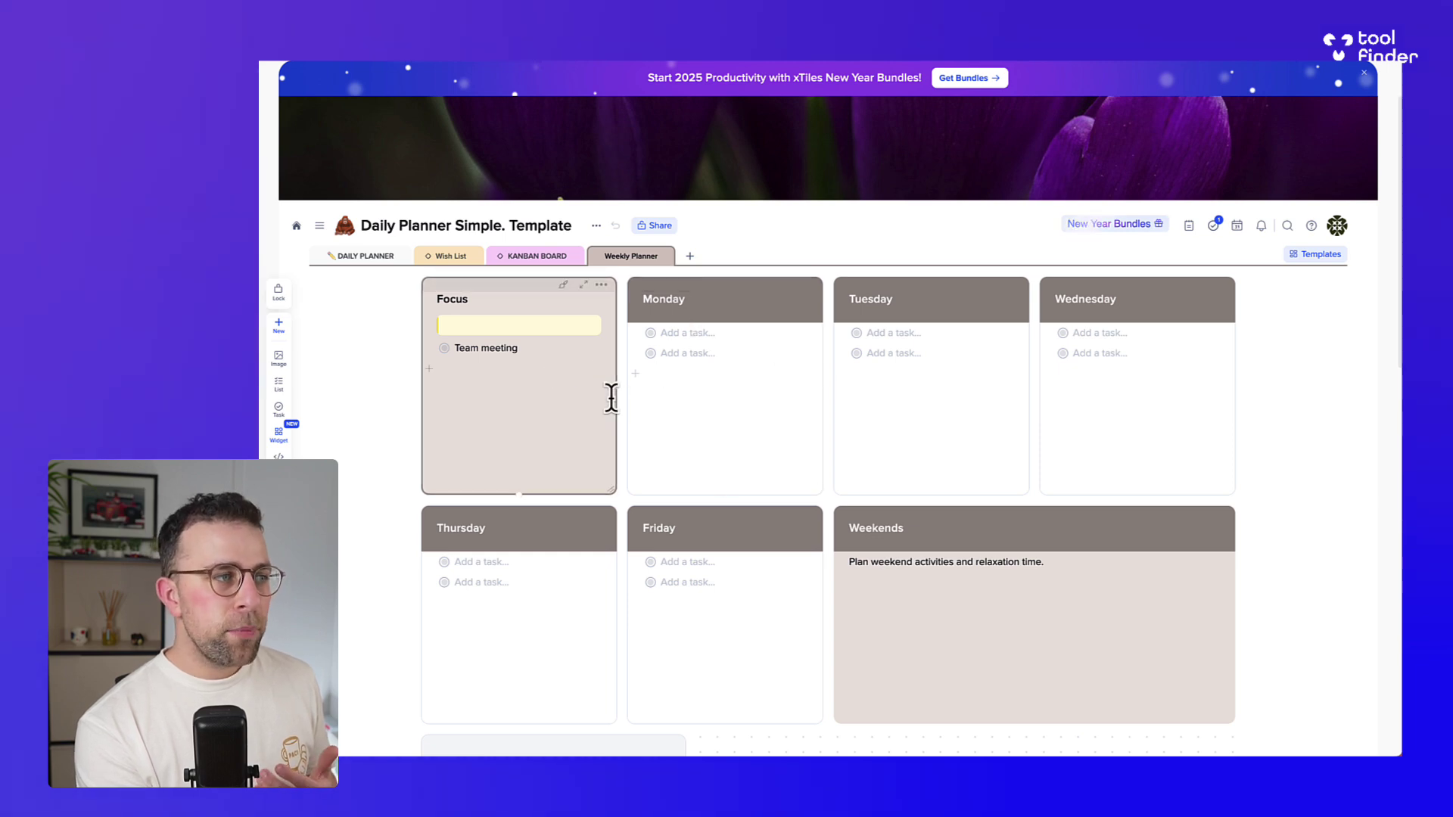
- Widen the Focus tile, preview its expanded view, and add an Untitled tile to its right
mouse_move(616, 386)
mouse_down()
mouse_move(558, 390)
mouse_move(593, 389)
mouse_move(521, 333)
mouse_move(715, 385)
mouse_move(616, 387)
mouse_up()
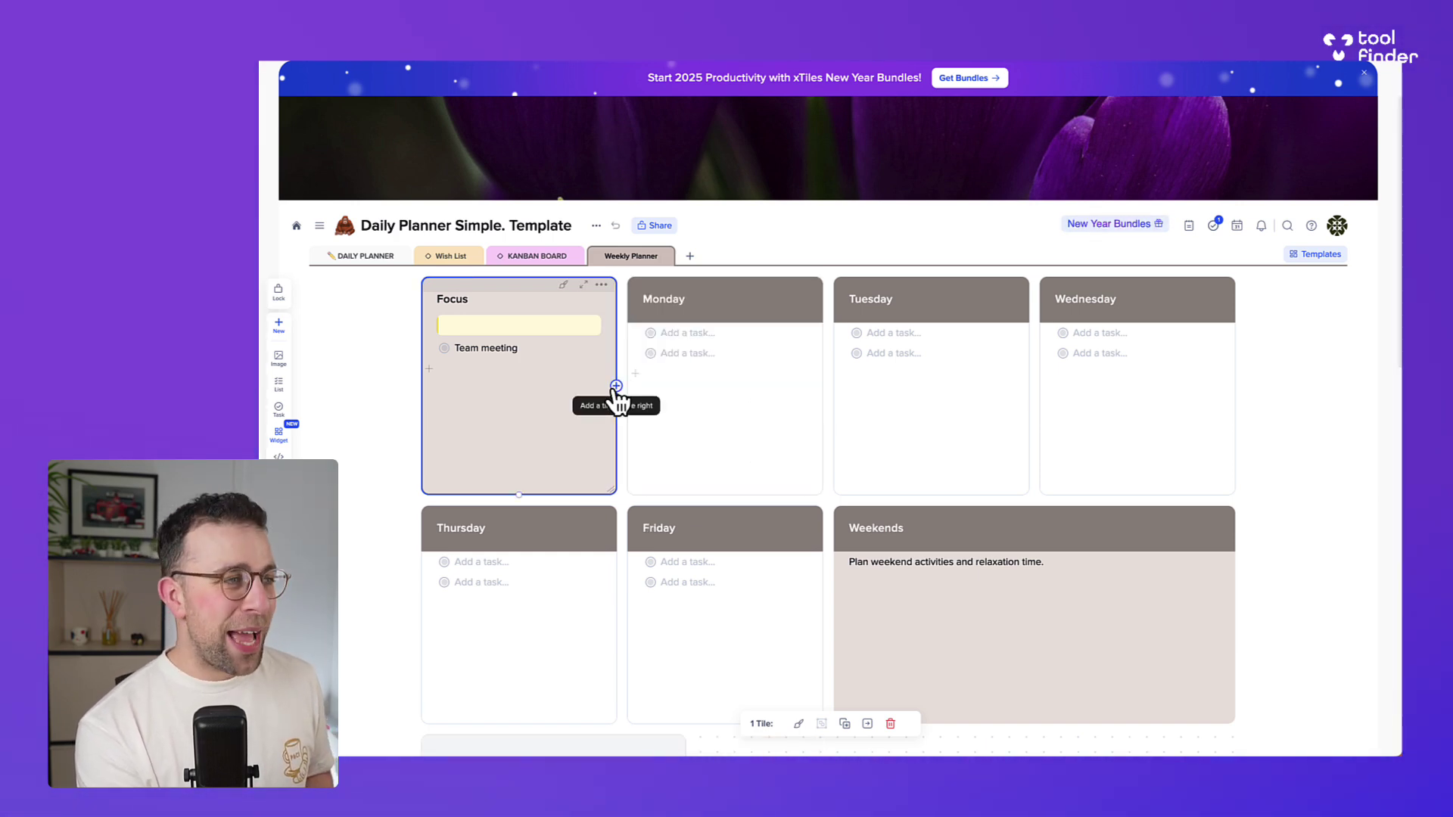
drag(616, 387, 666, 389)
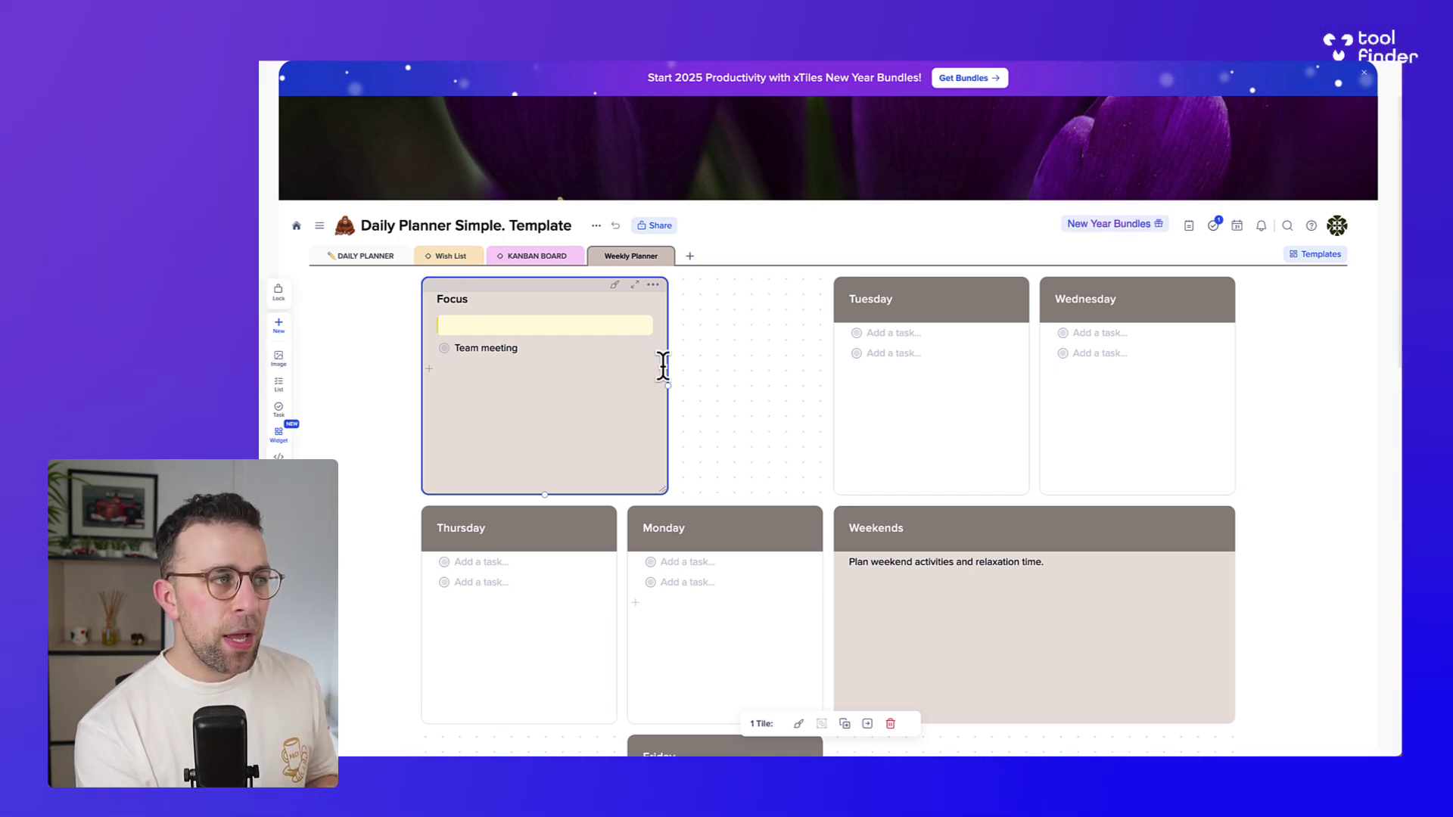
click(635, 284)
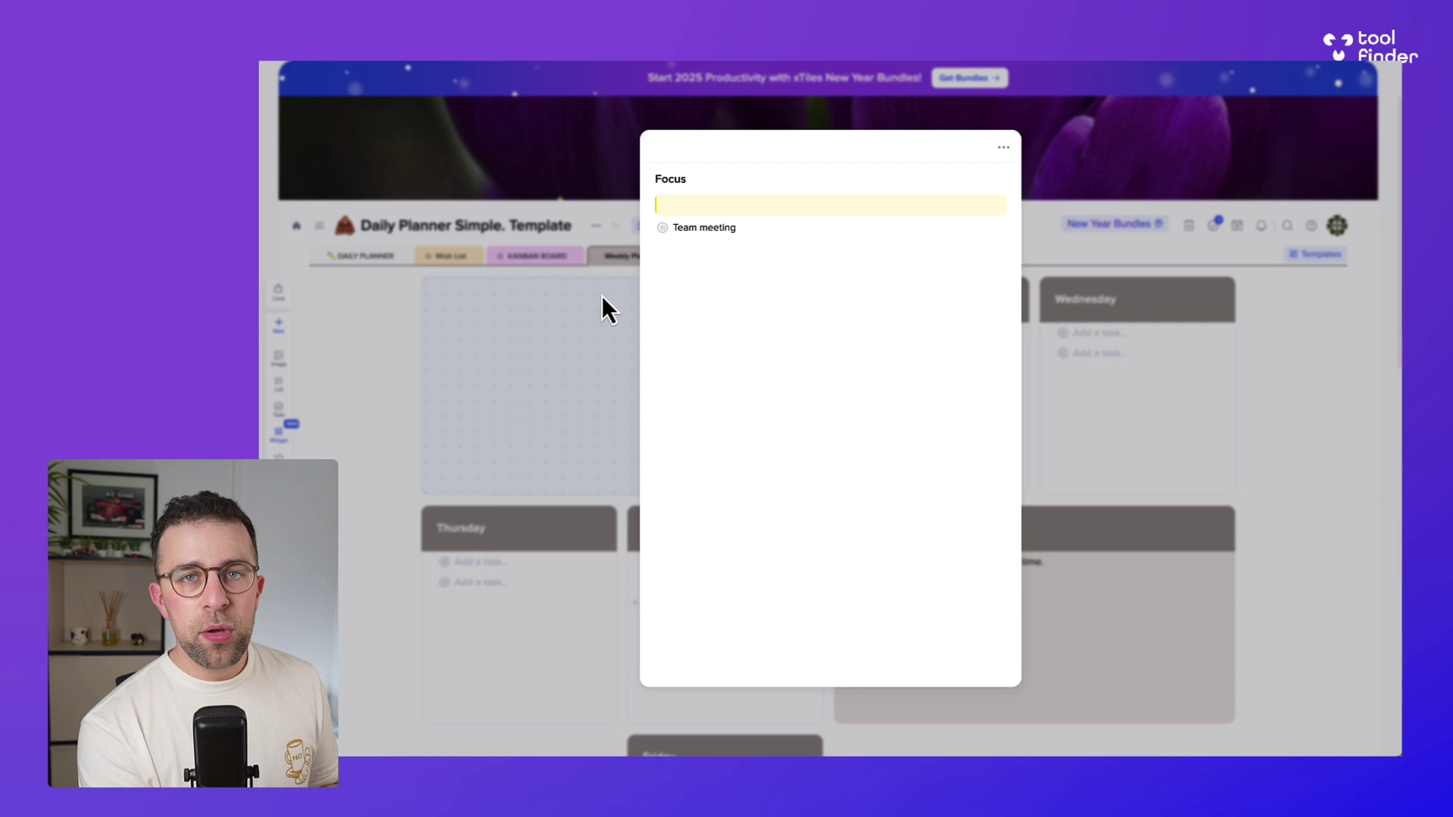
click(602, 308)
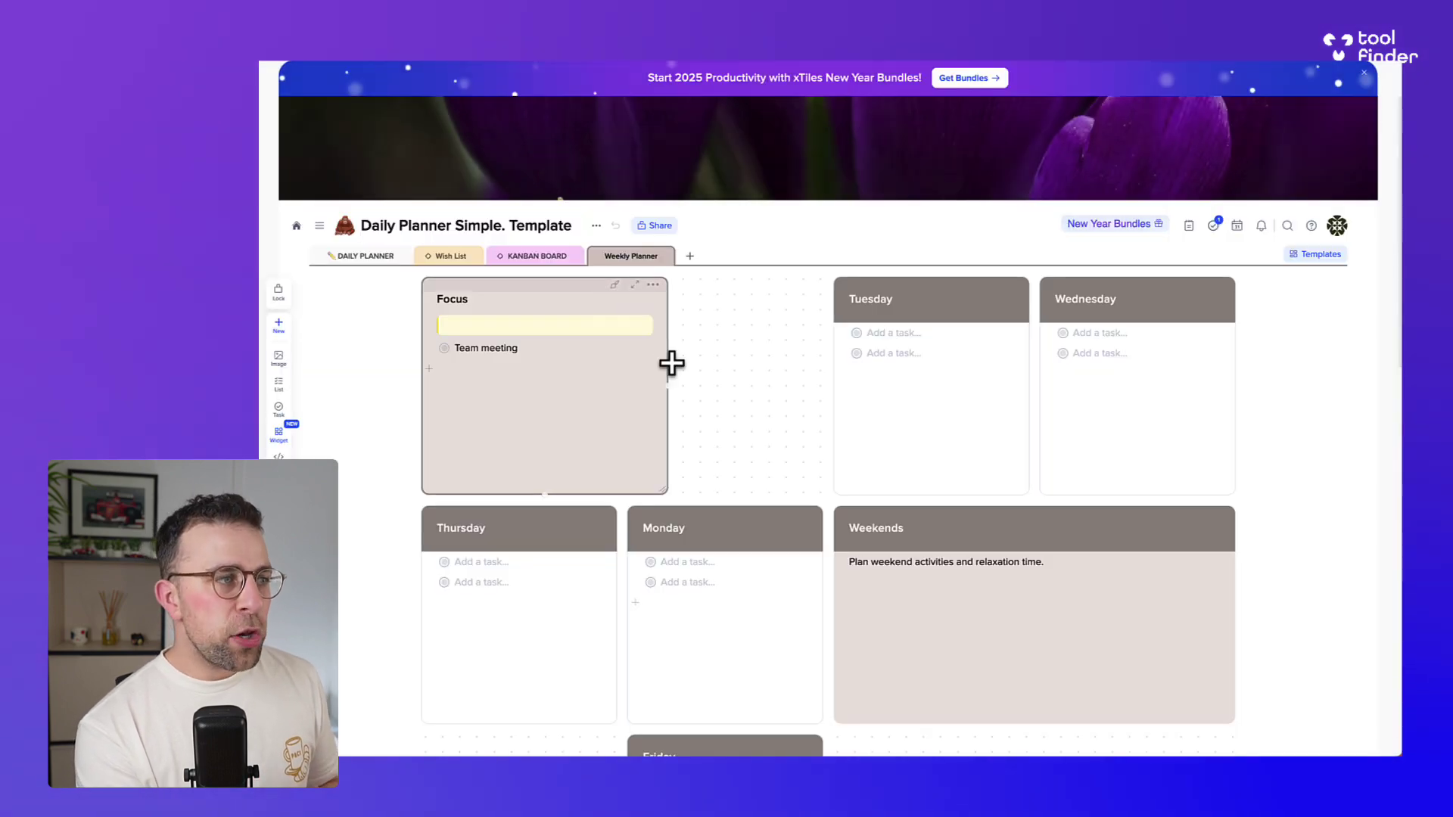
click(667, 386)
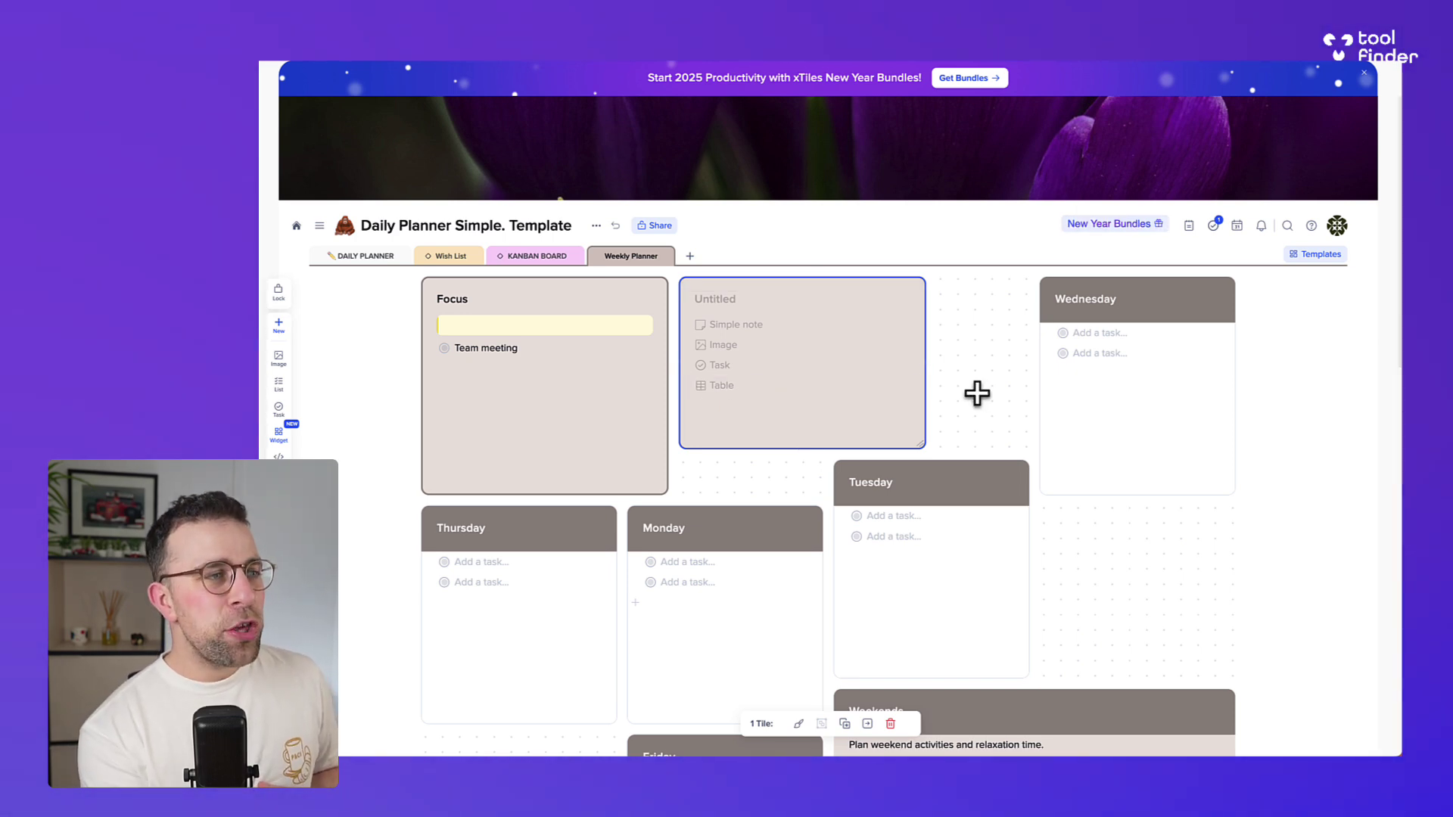
- Narrow the Untitled tile, then open and dismiss a Tuesday task's due-date picker
drag(925, 363, 804, 366)
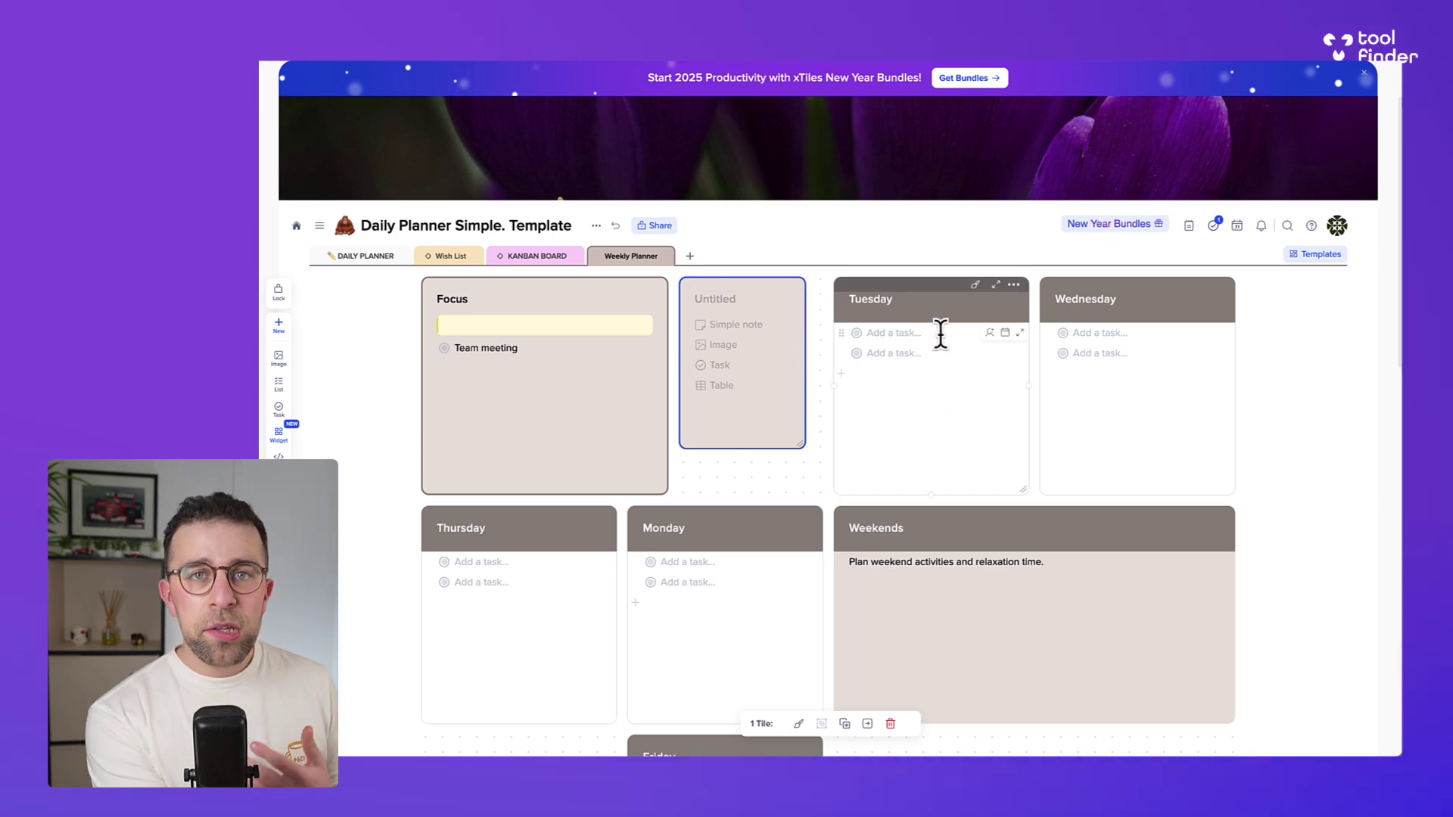
click(912, 334)
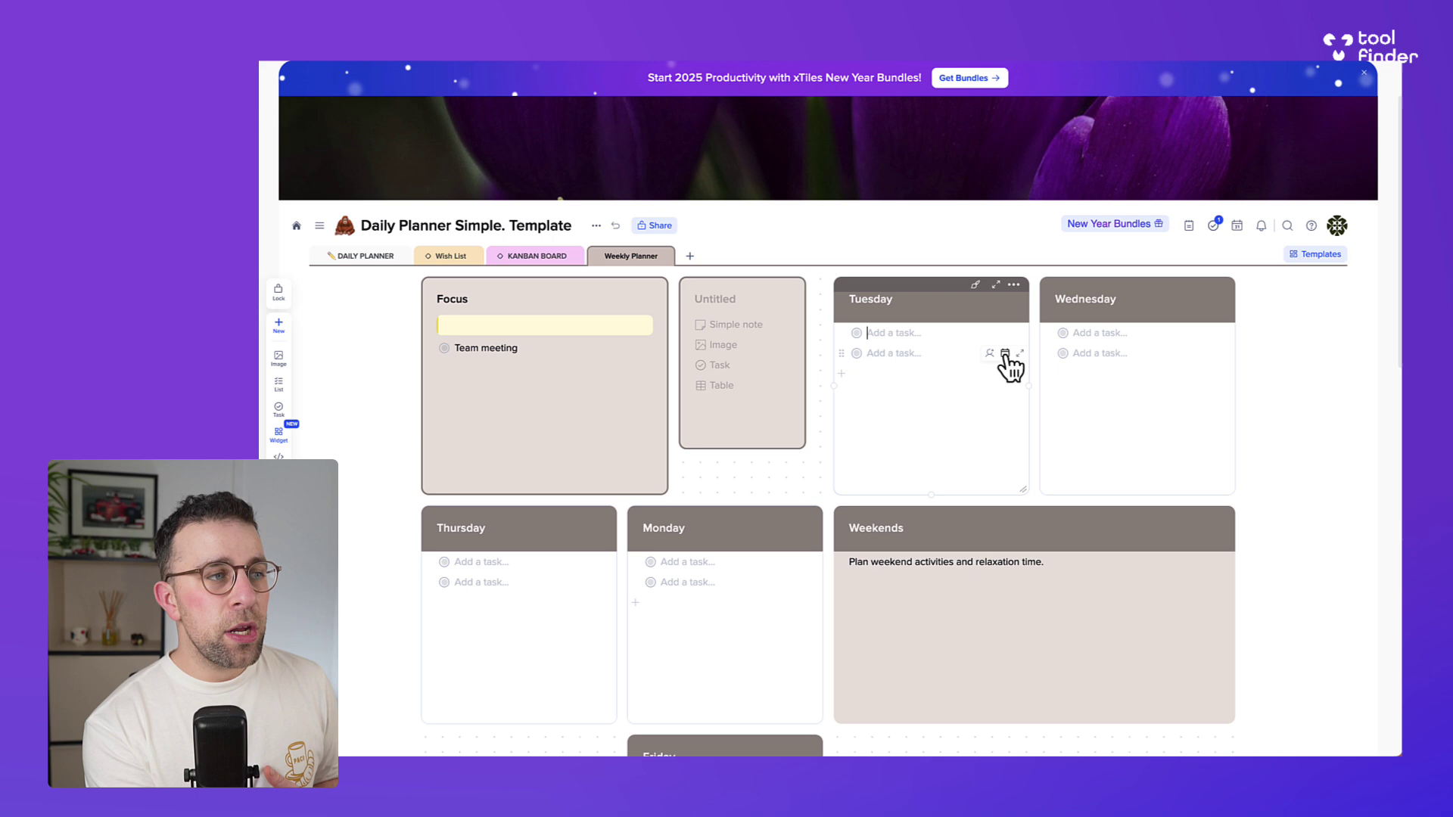
click(1005, 354)
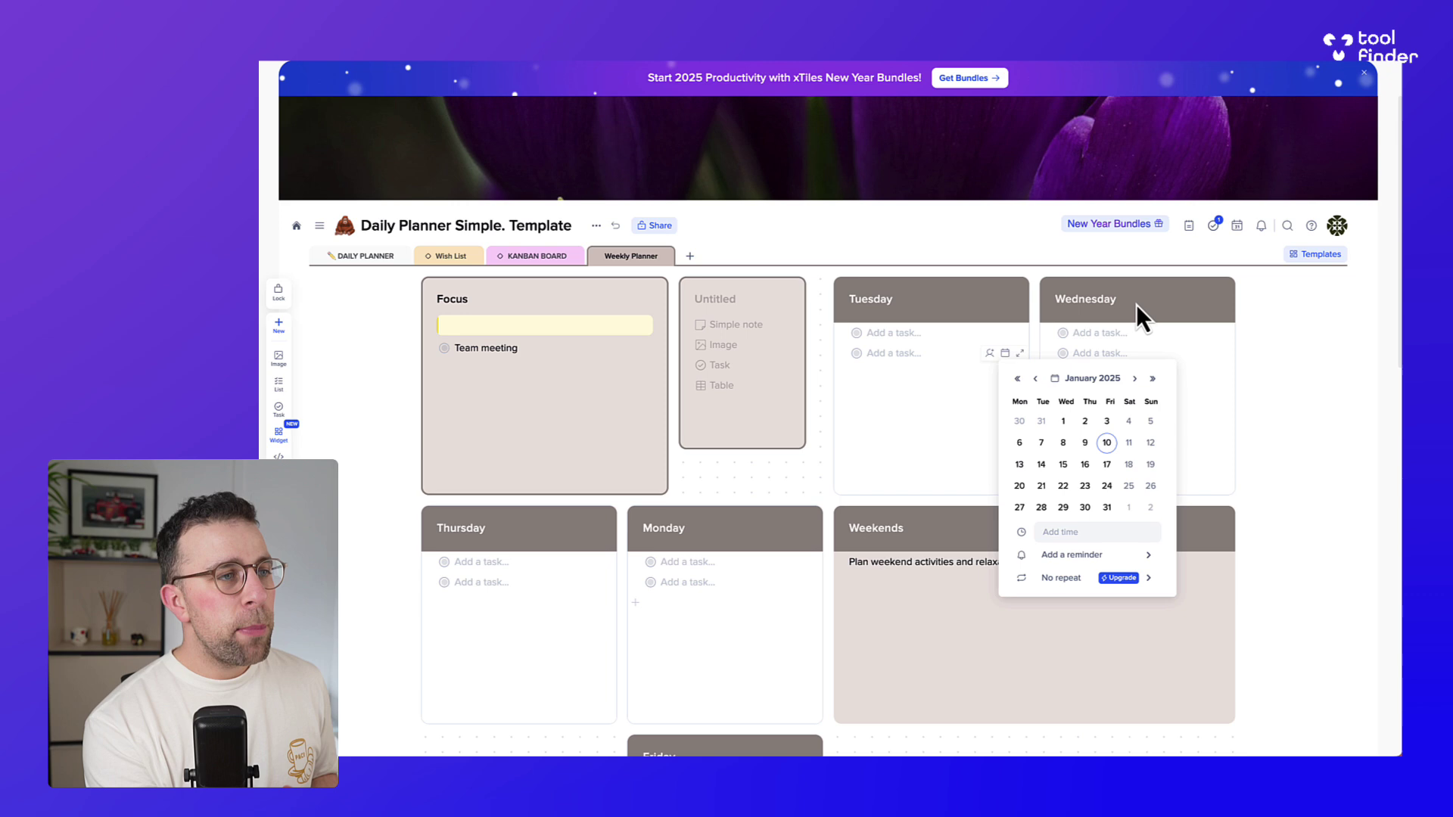
click(1261, 337)
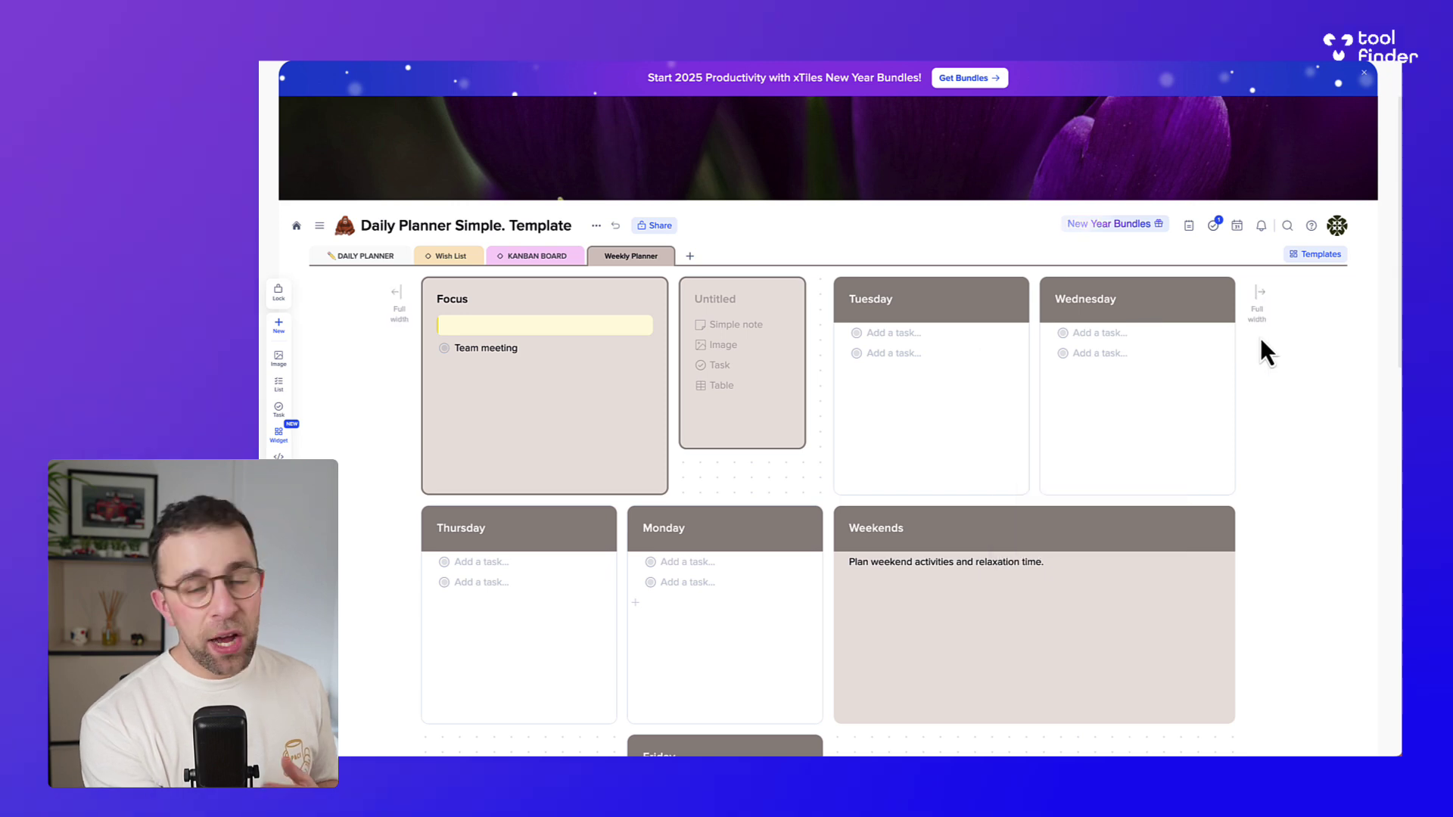
- Open the Tasks panel with today's and overdue tasks, then switch it to the Inbox
click(1216, 227)
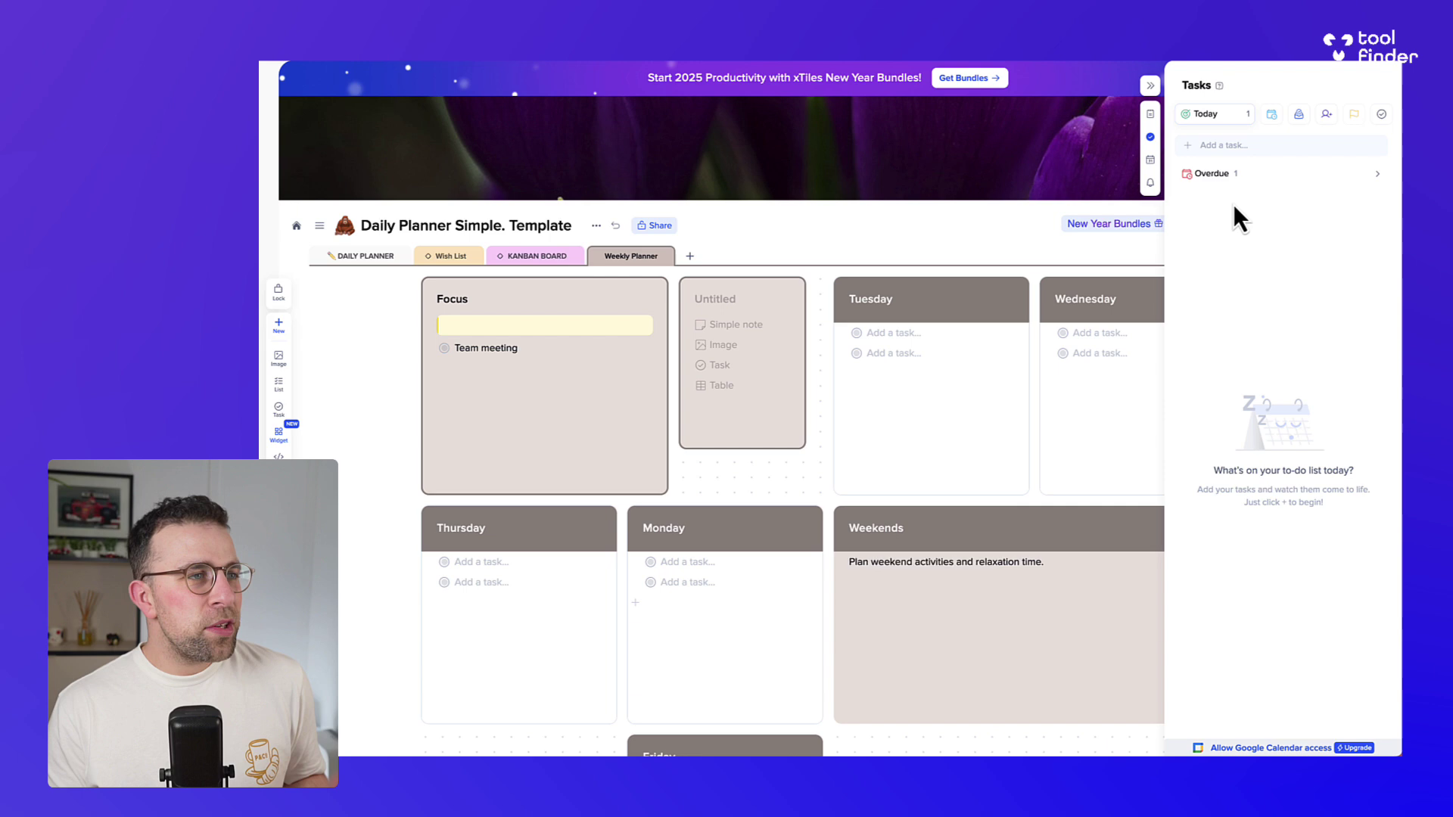
click(1152, 114)
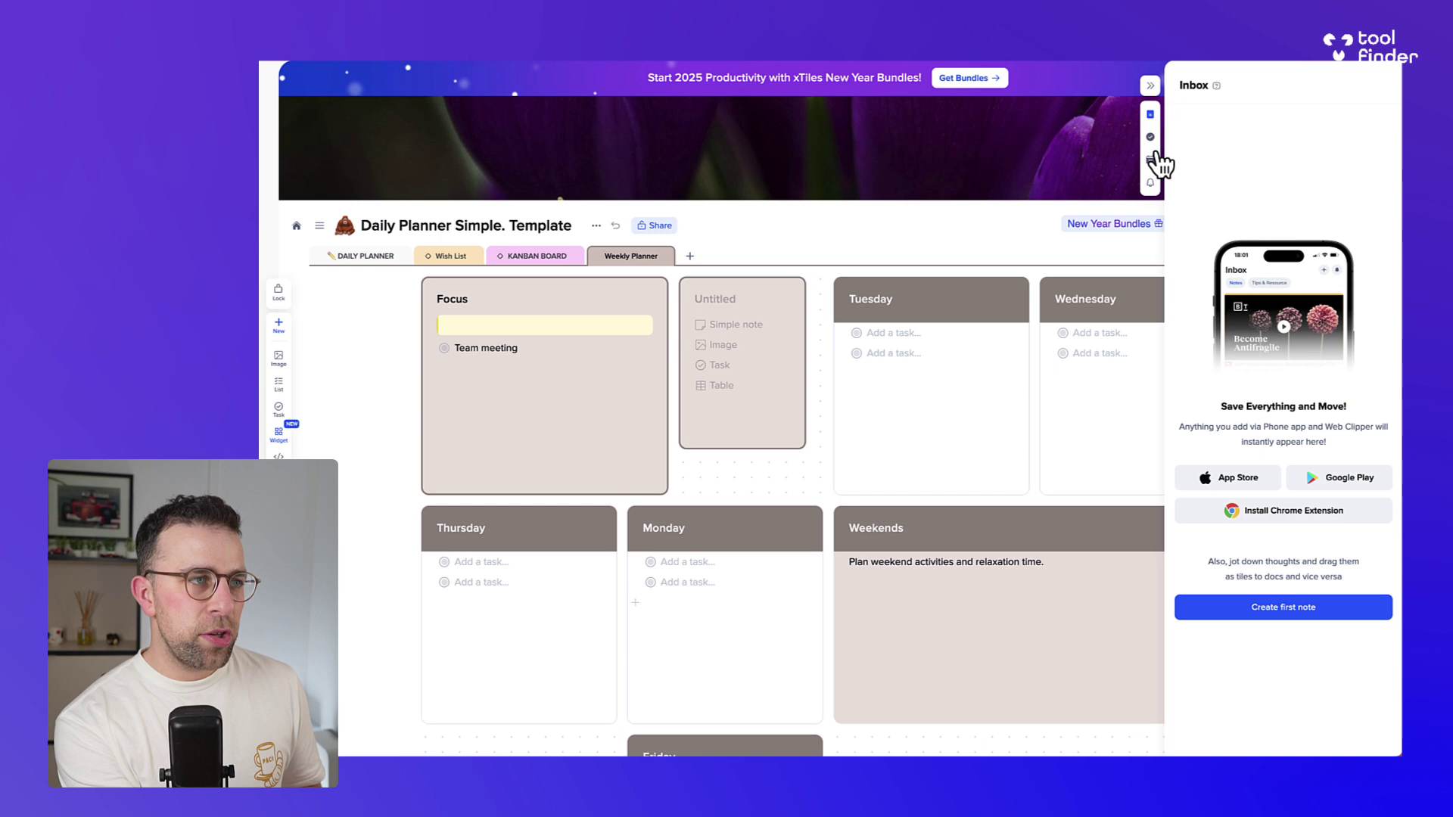
- Open the January 2025 calendar panel, then collapse it to reveal the full board
click(1152, 160)
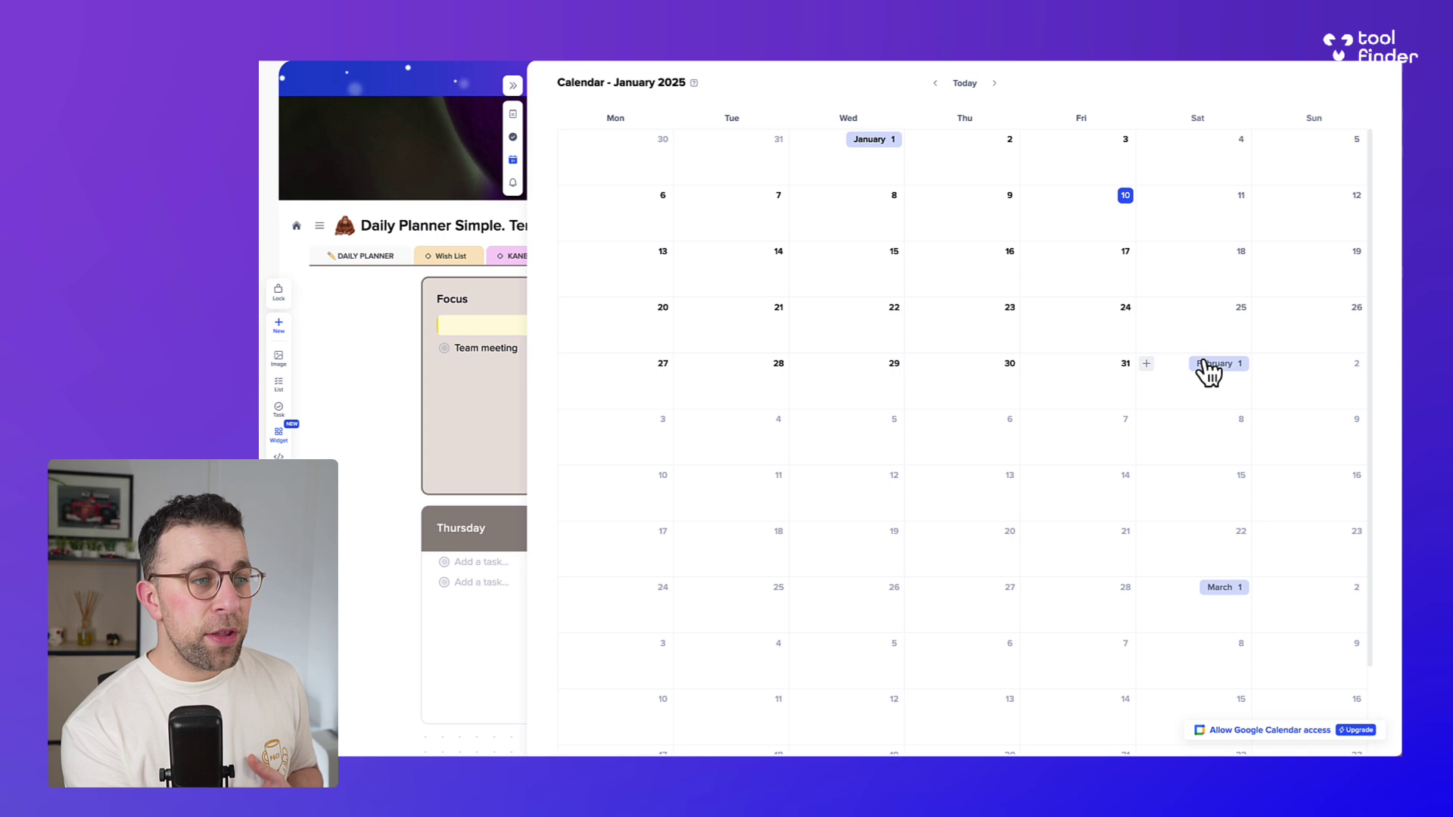
click(513, 86)
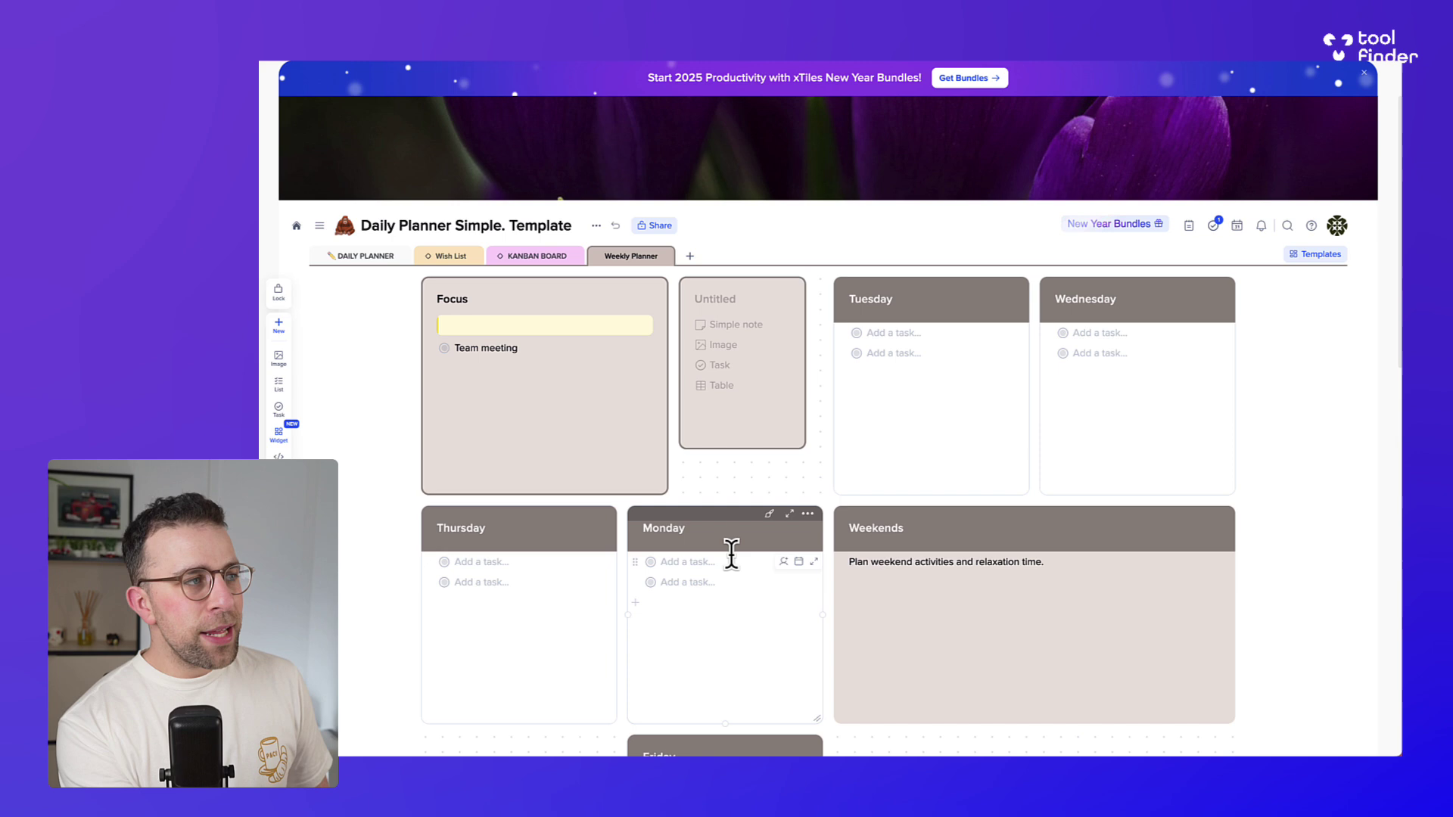
- Move the iPhone - Apple card to third place, then view the Wishlist Status board's addable view types
click(450, 256)
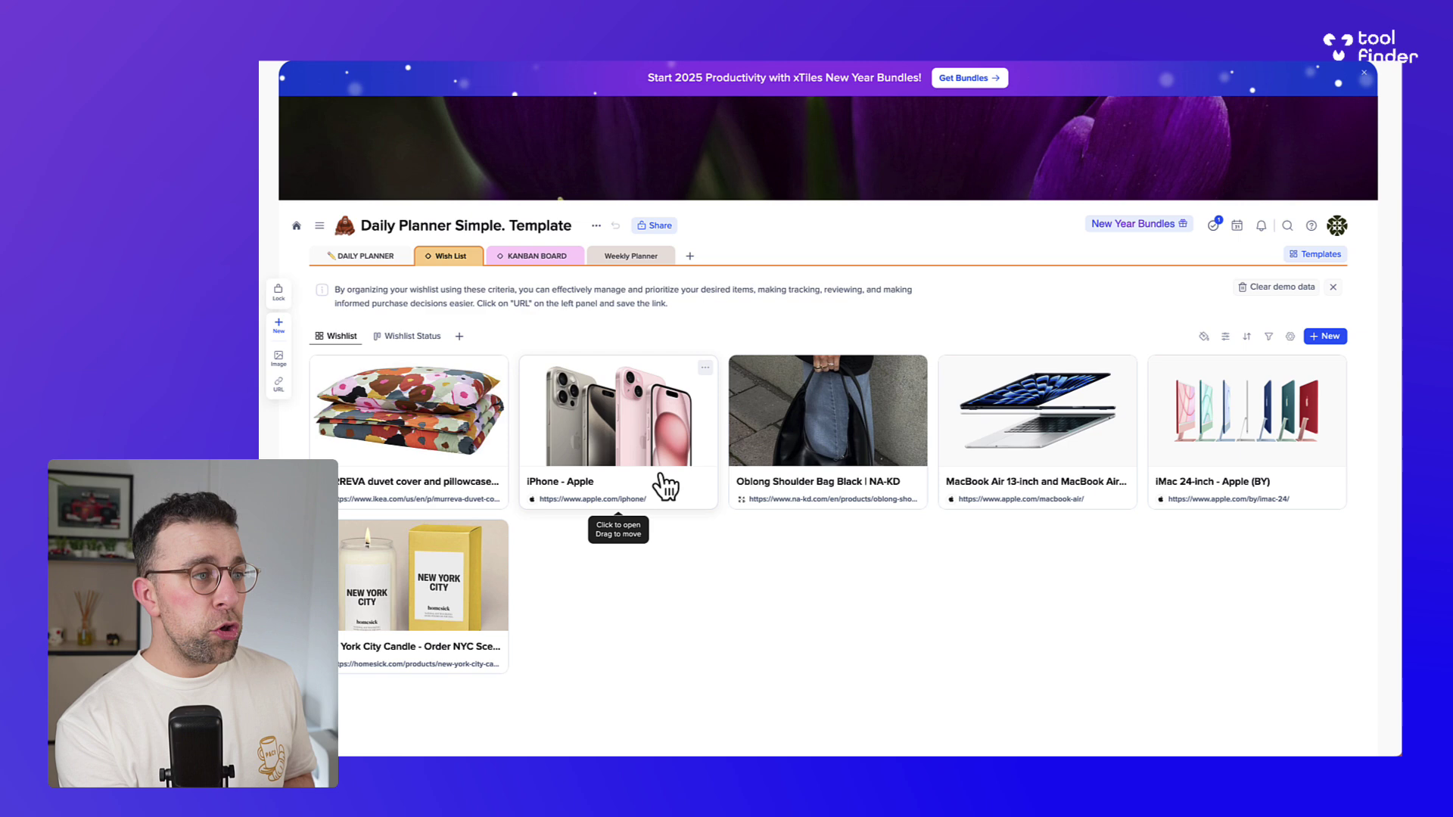
drag(666, 409, 832, 408)
click(413, 337)
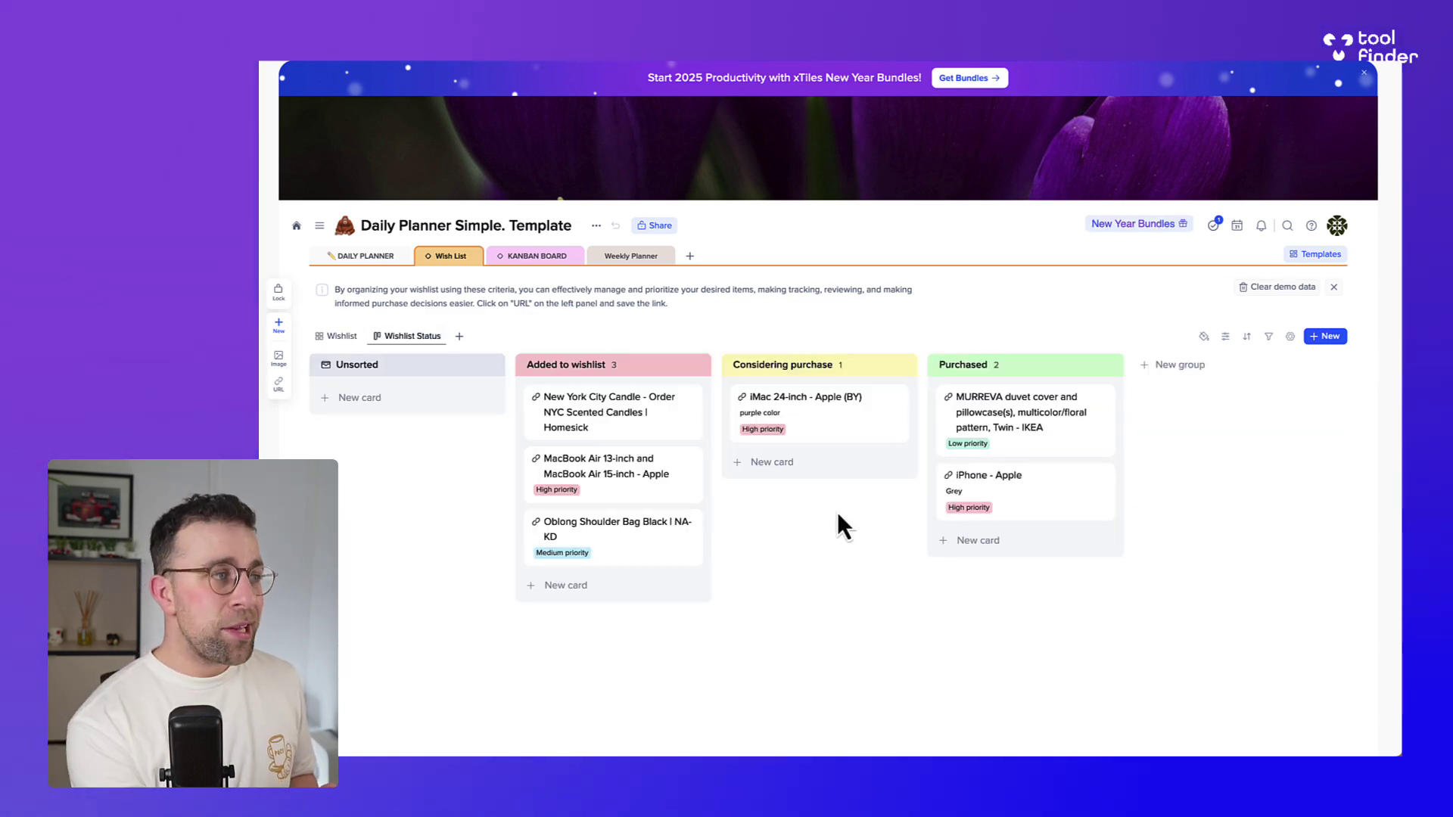
click(461, 338)
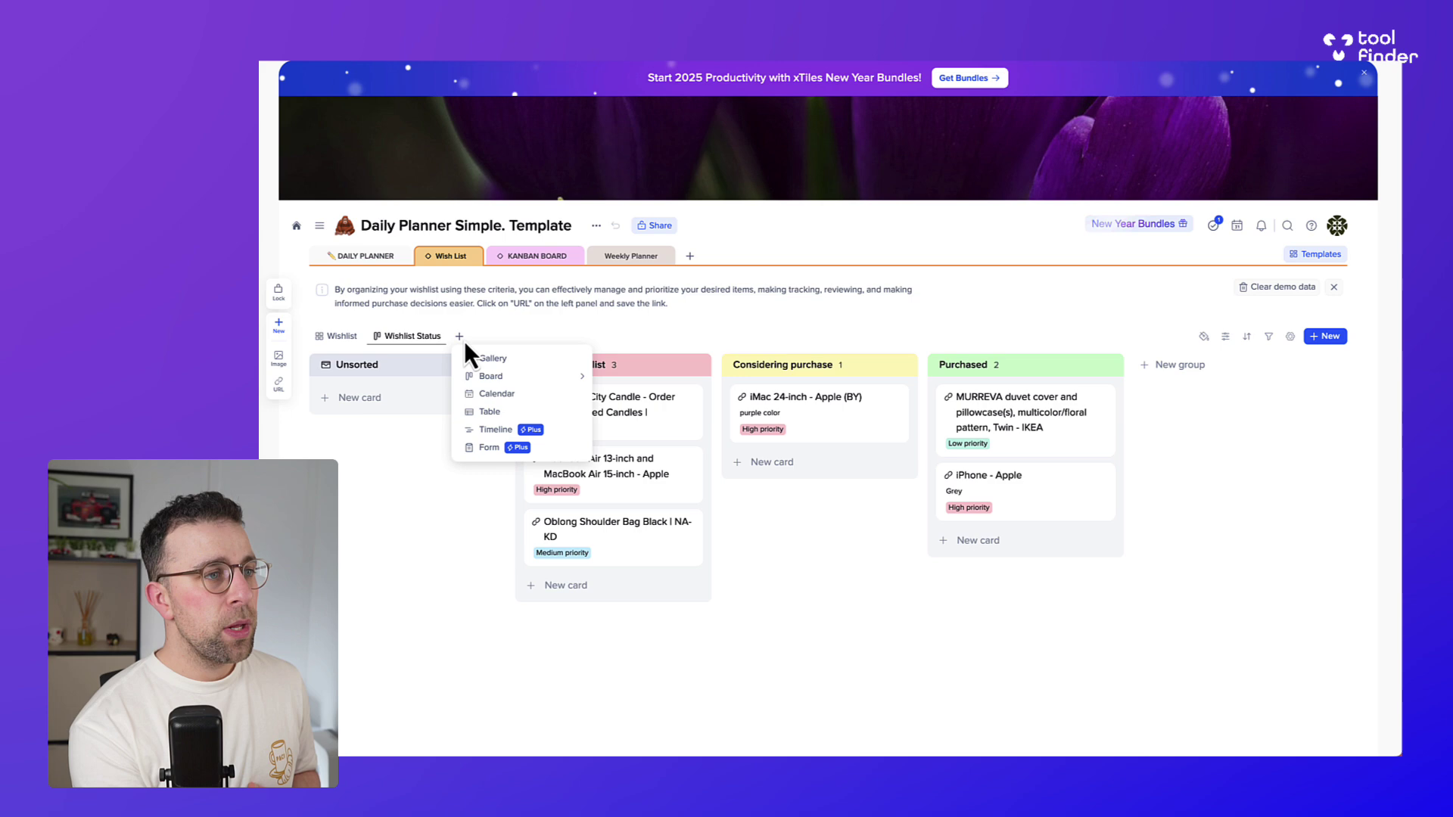
- Check which card properties the status board displays and the options for a new page
click(1233, 338)
click(1229, 339)
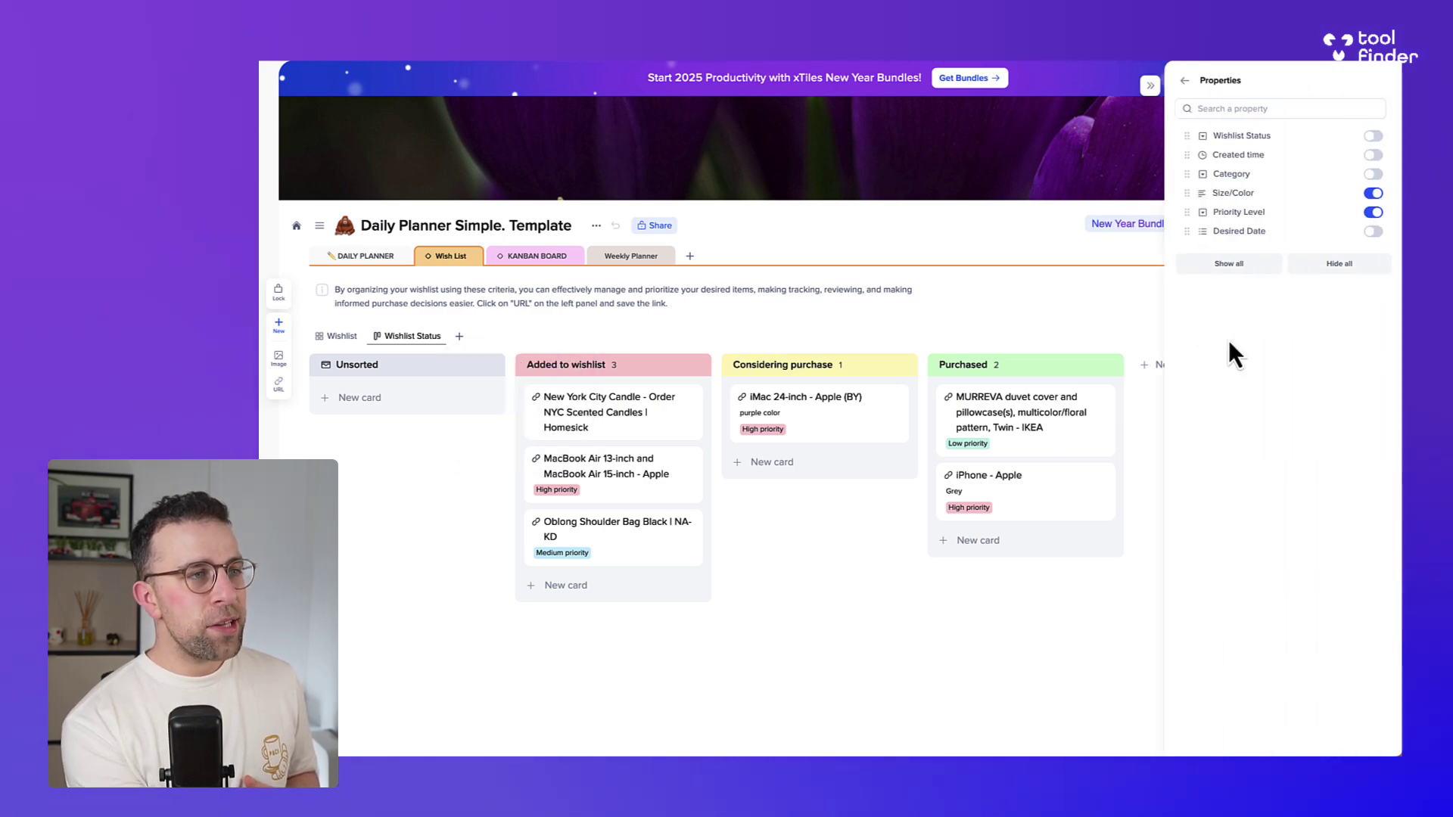
click(1070, 274)
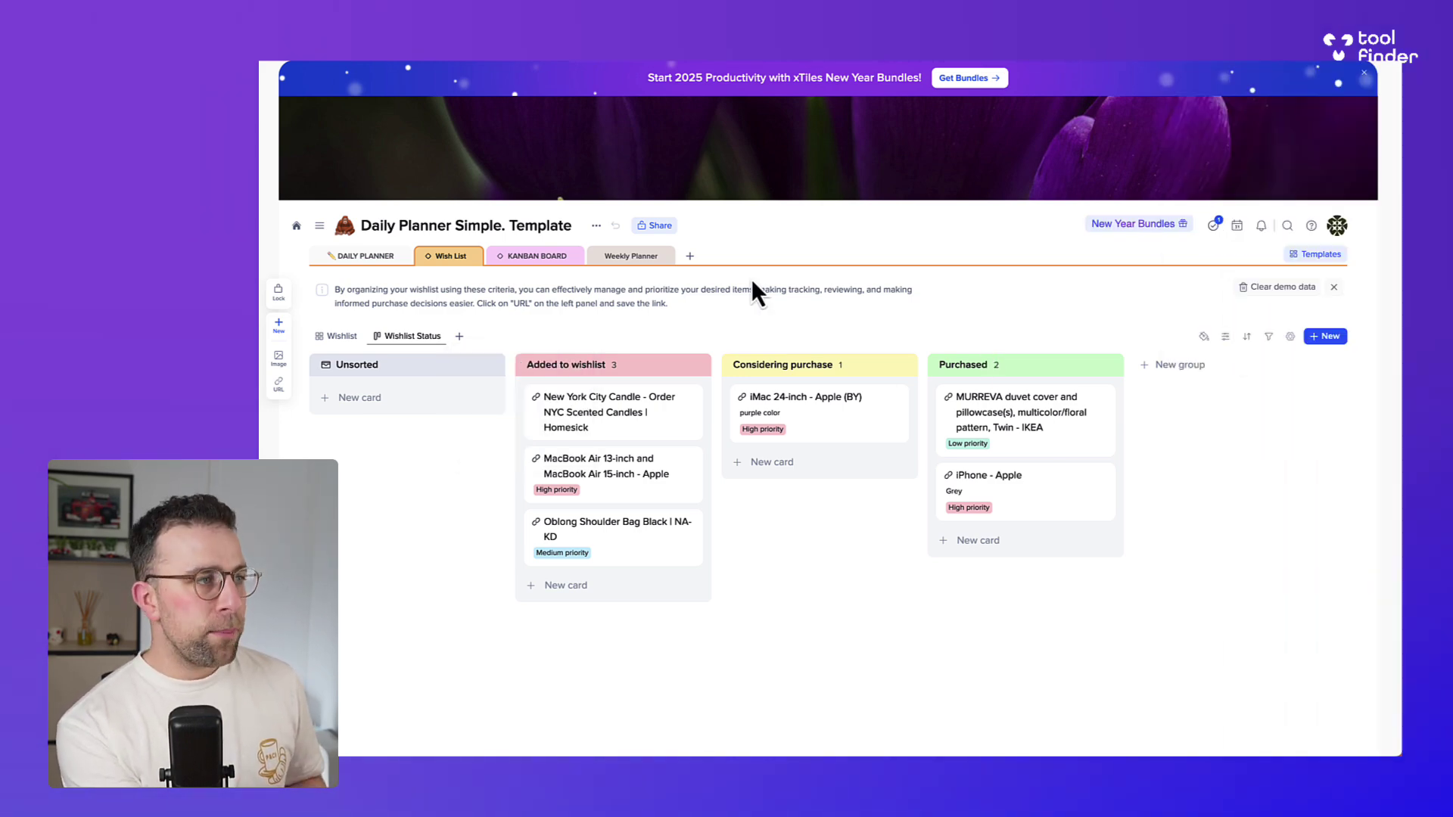
click(690, 256)
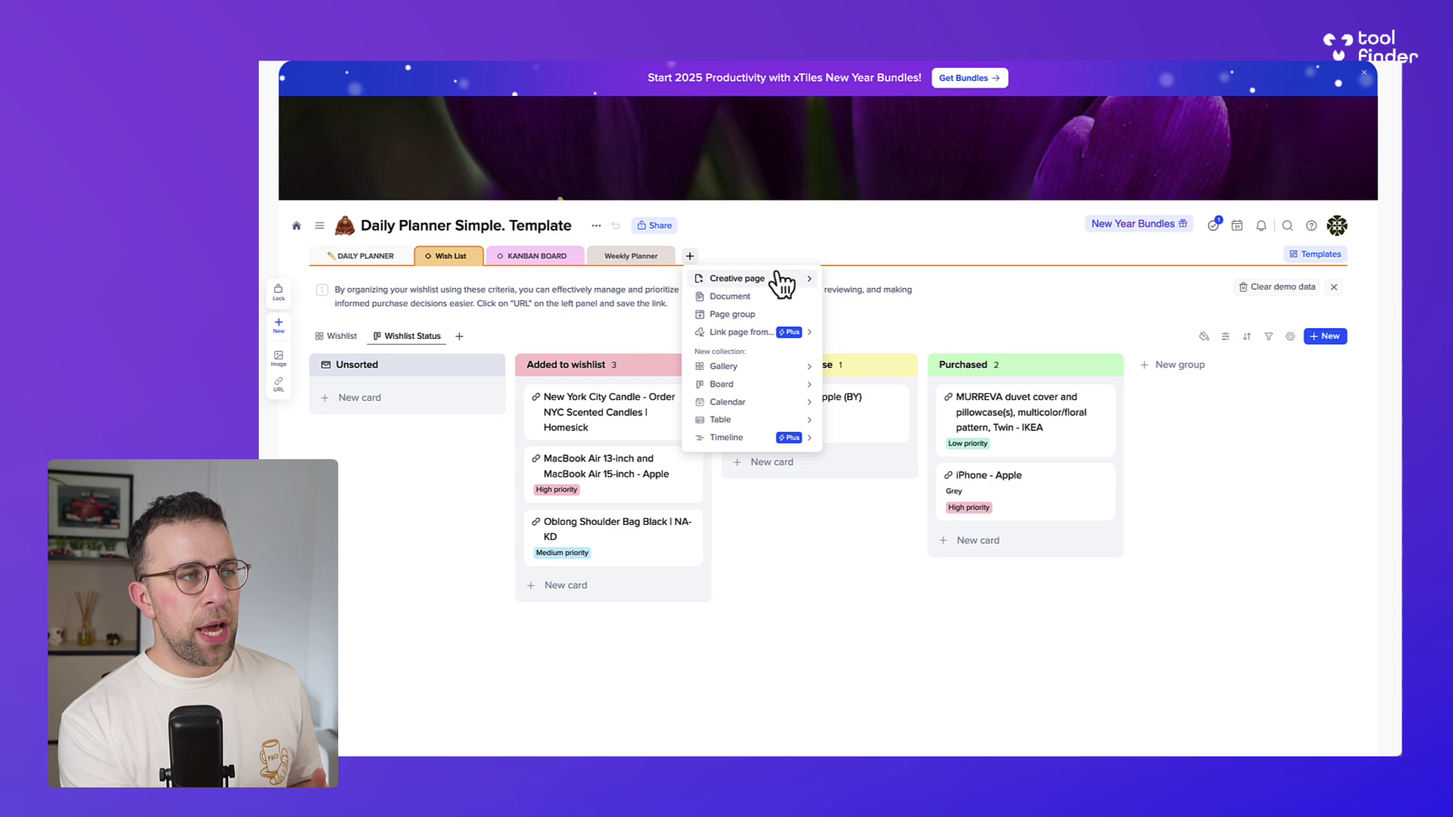
mouse_move(779, 278)
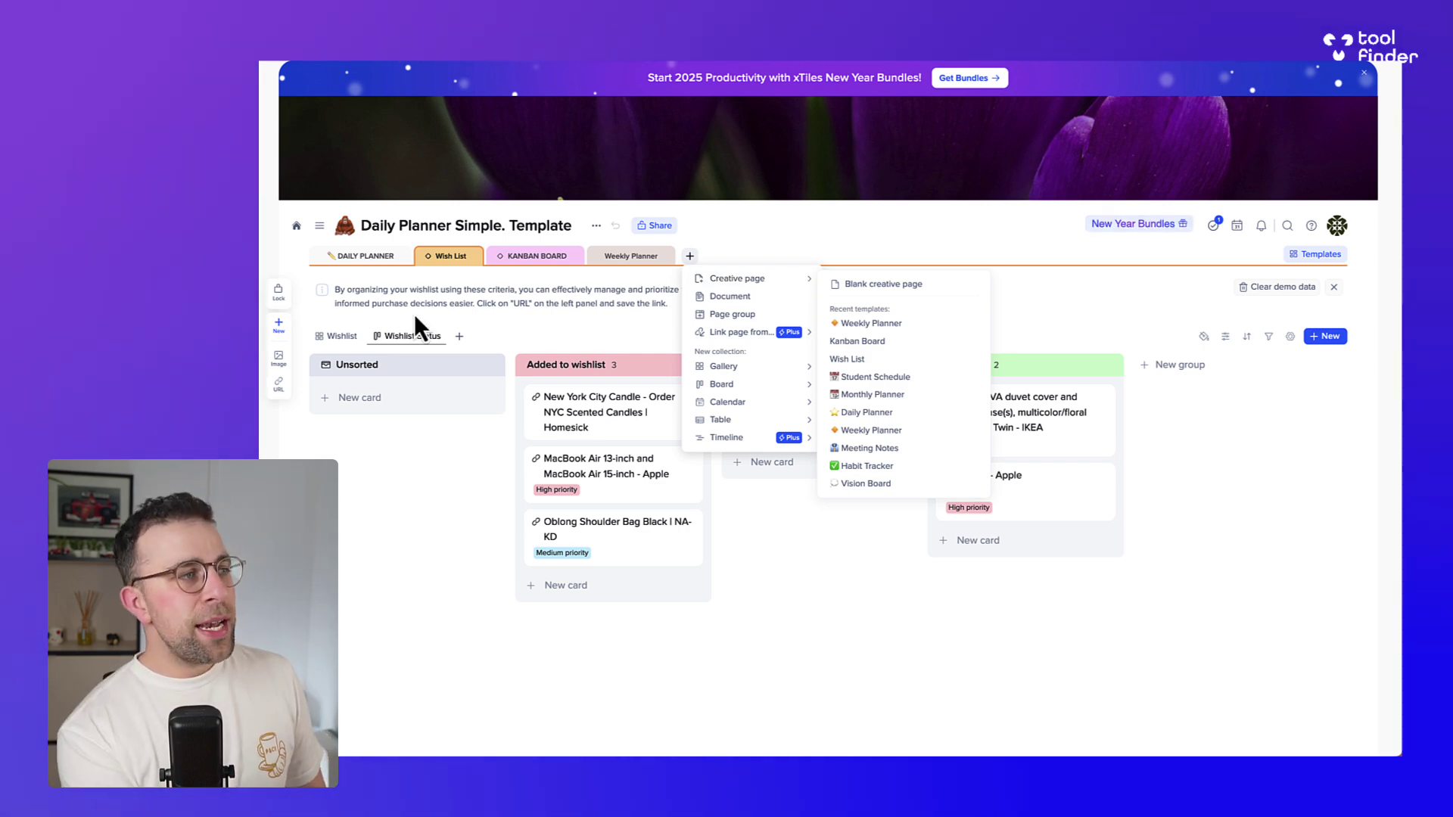
- Add a blank Untitled card to the Unsorted column, then go to the Daily Planner page
click(279, 325)
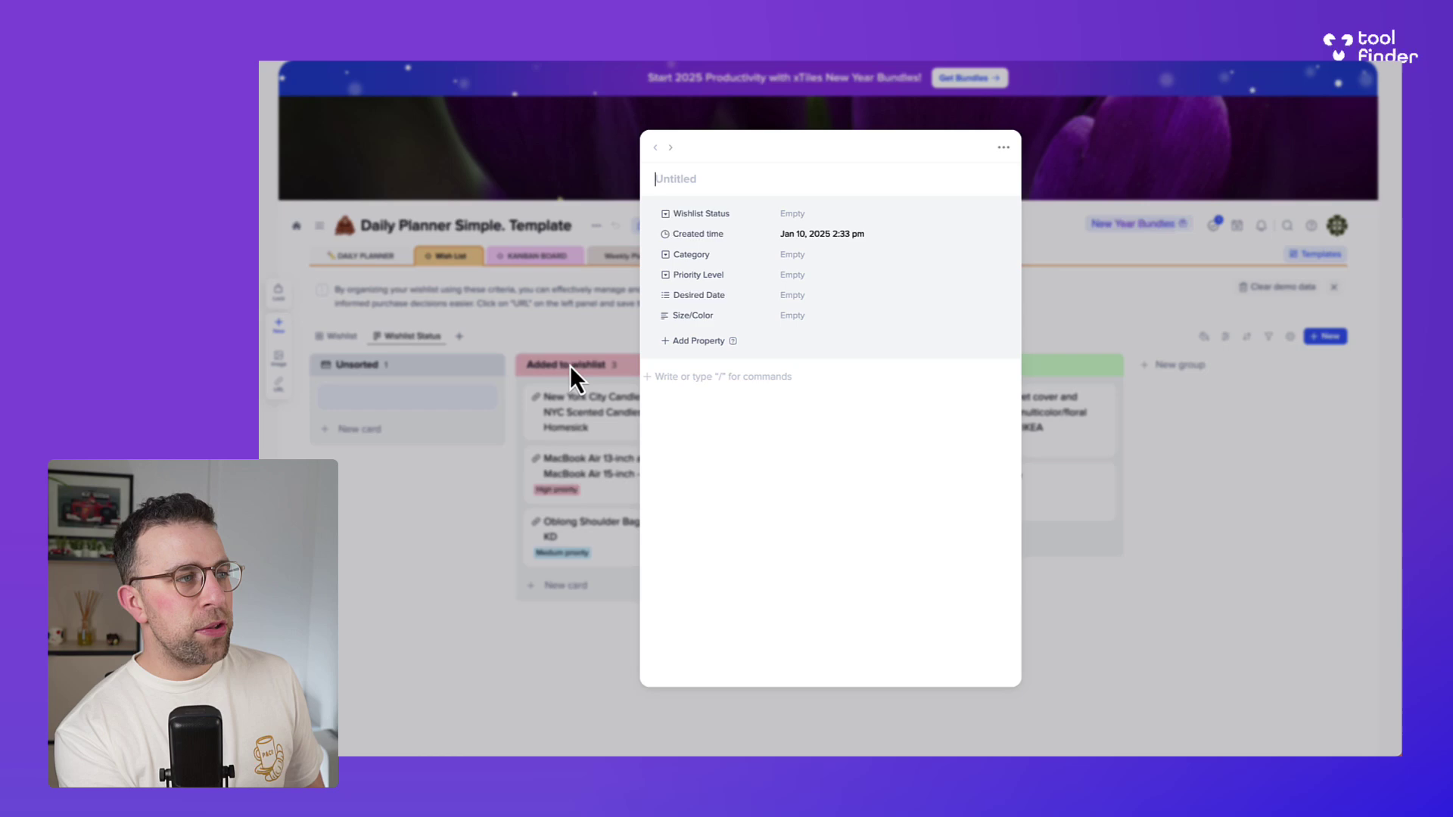
click(601, 398)
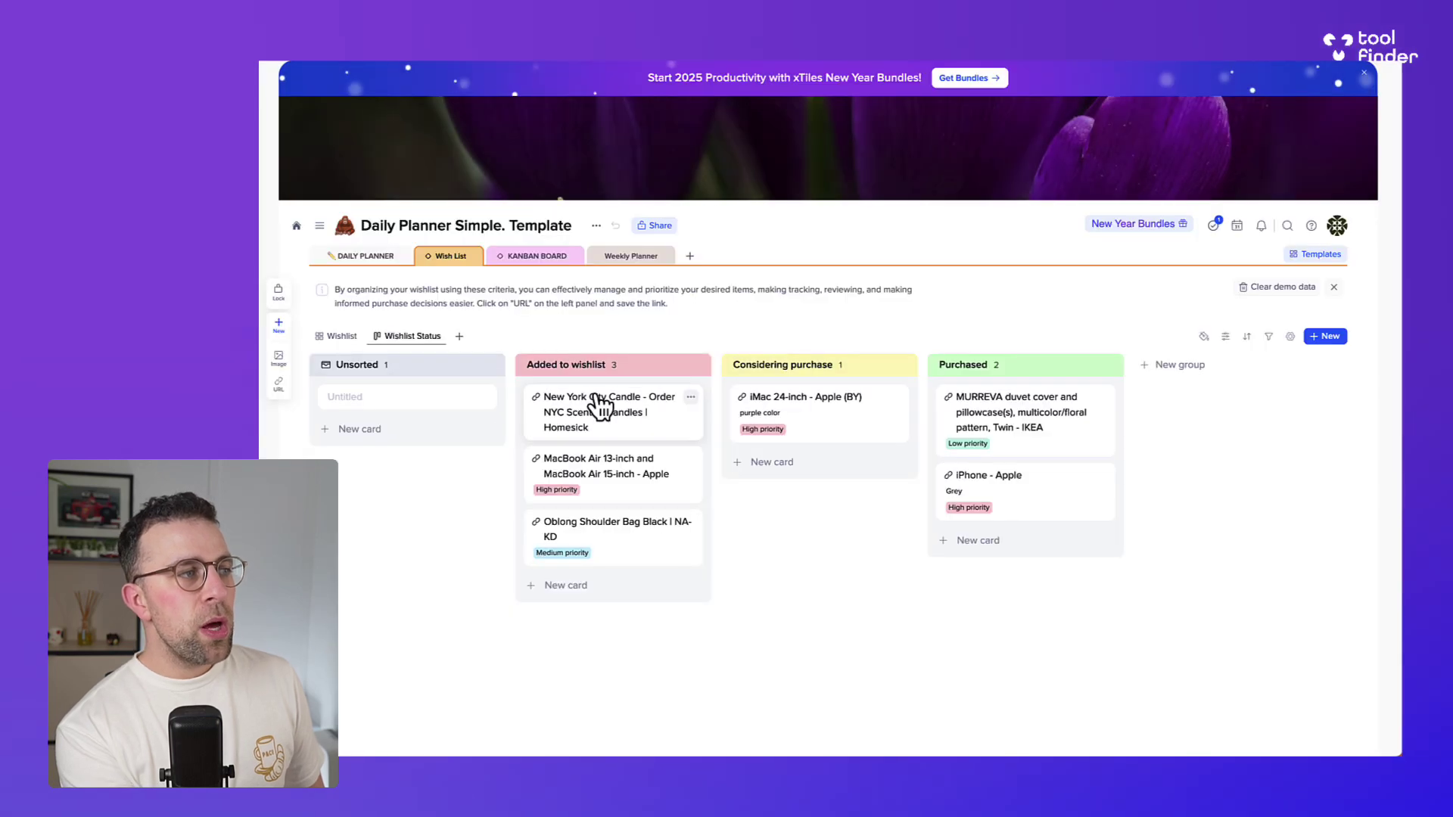
click(366, 256)
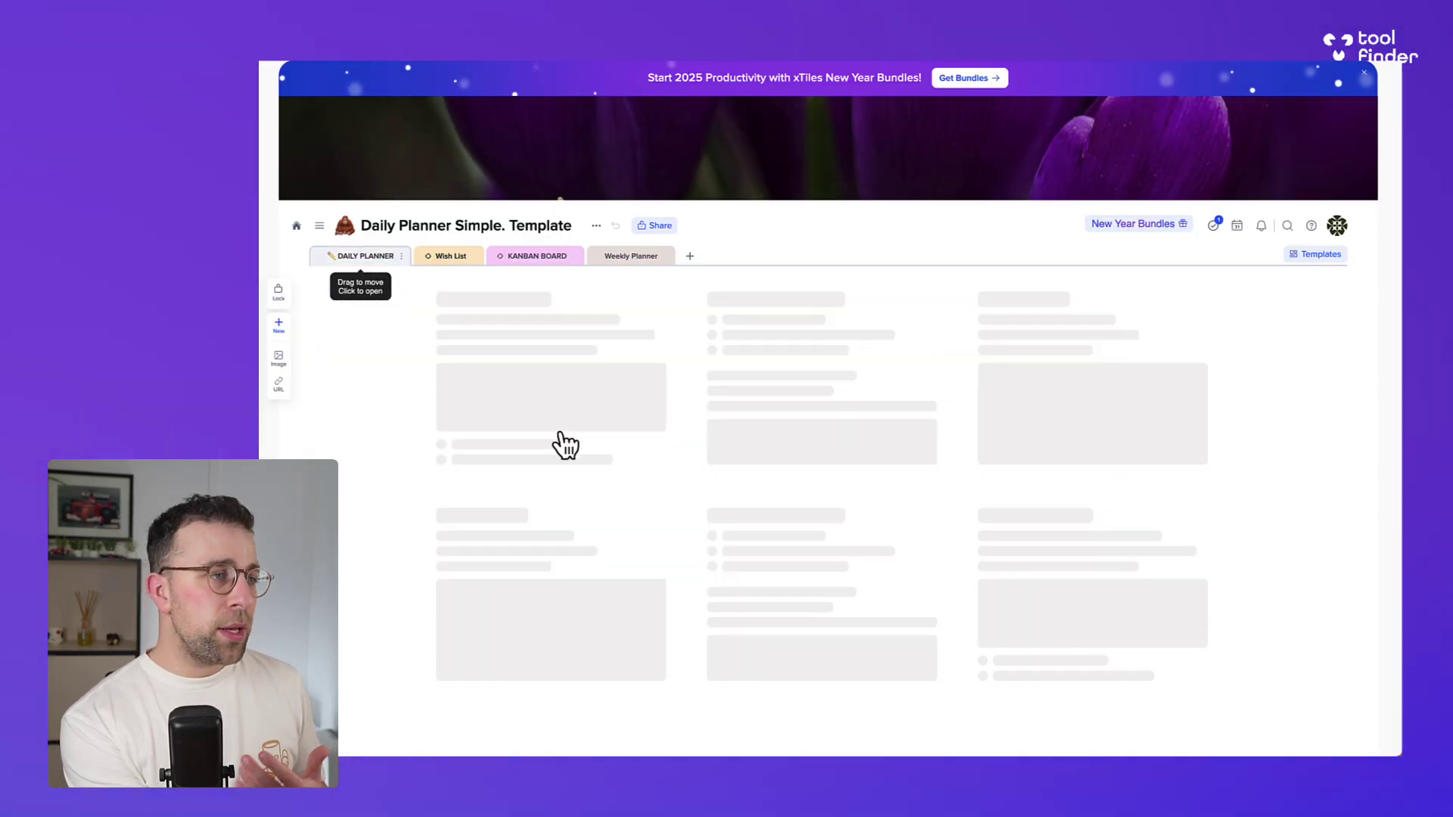
scroll(916, 501, down, 3)
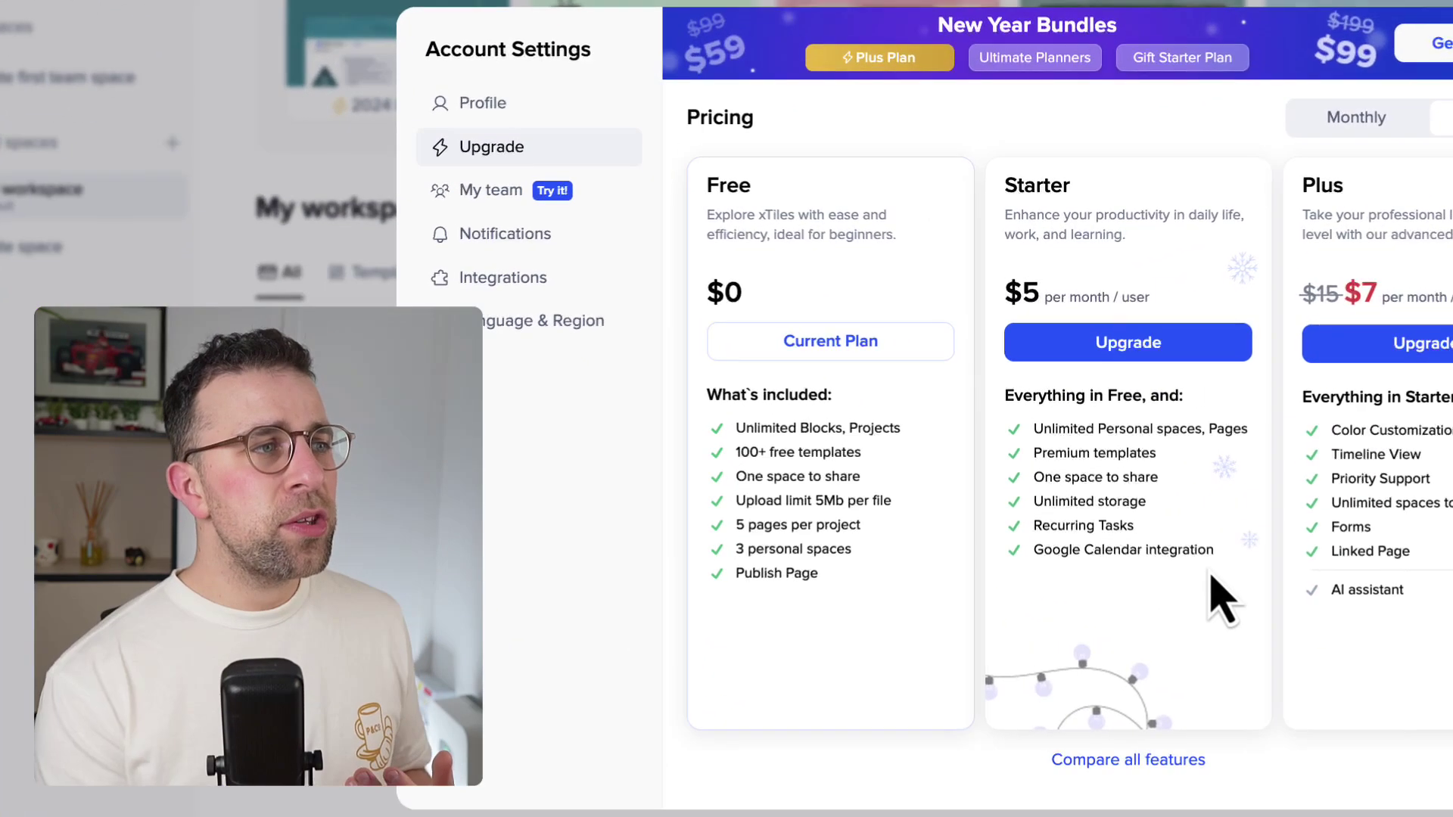
- Close the Free, Starter and Plus pricing plans dialog with Esc
key(Escape)
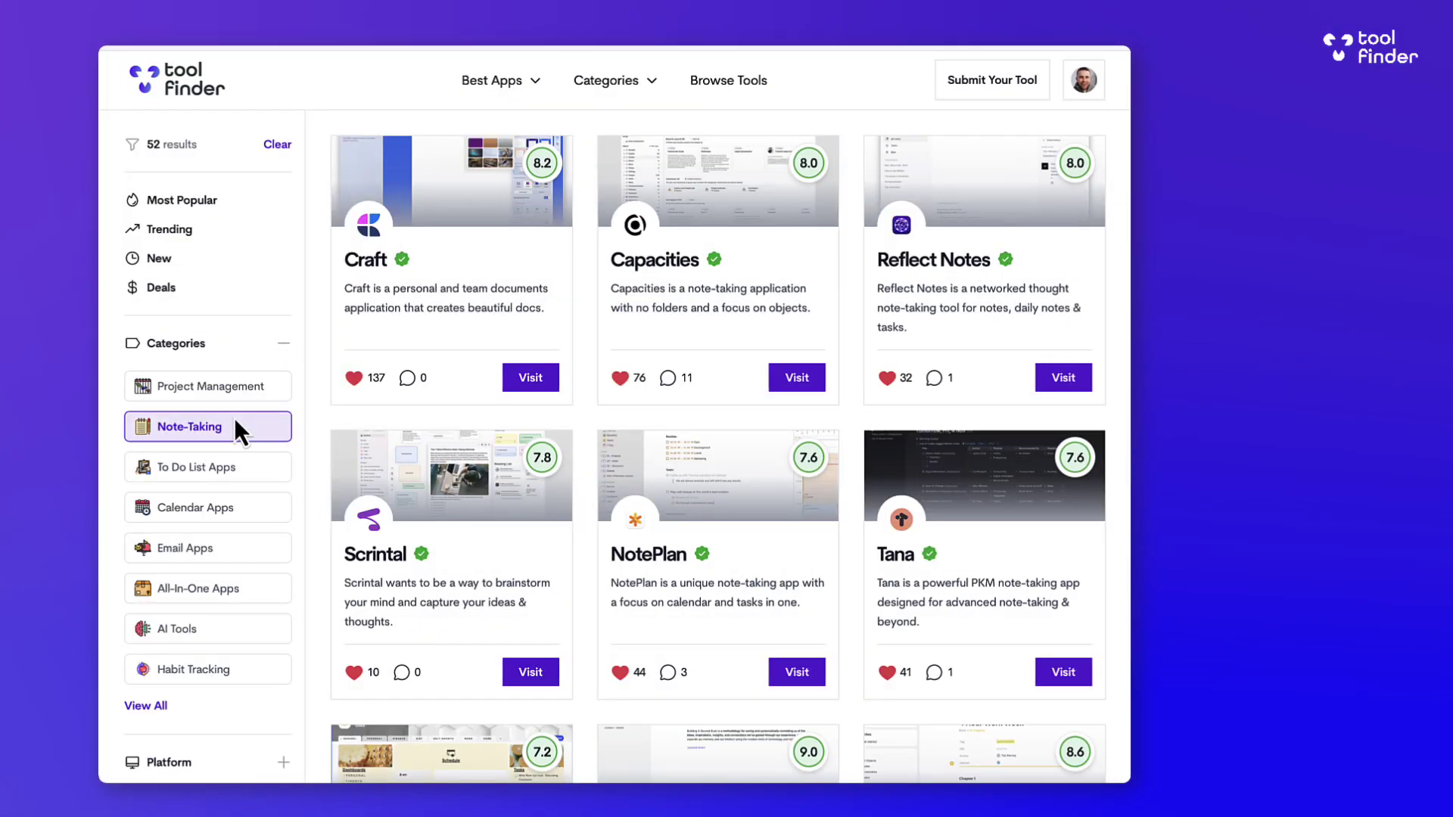
- Filter Tool Finder to Note-Taking tools on iOS, then view Obsidian's 9/10 review scores
click(284, 347)
click(283, 399)
click(250, 482)
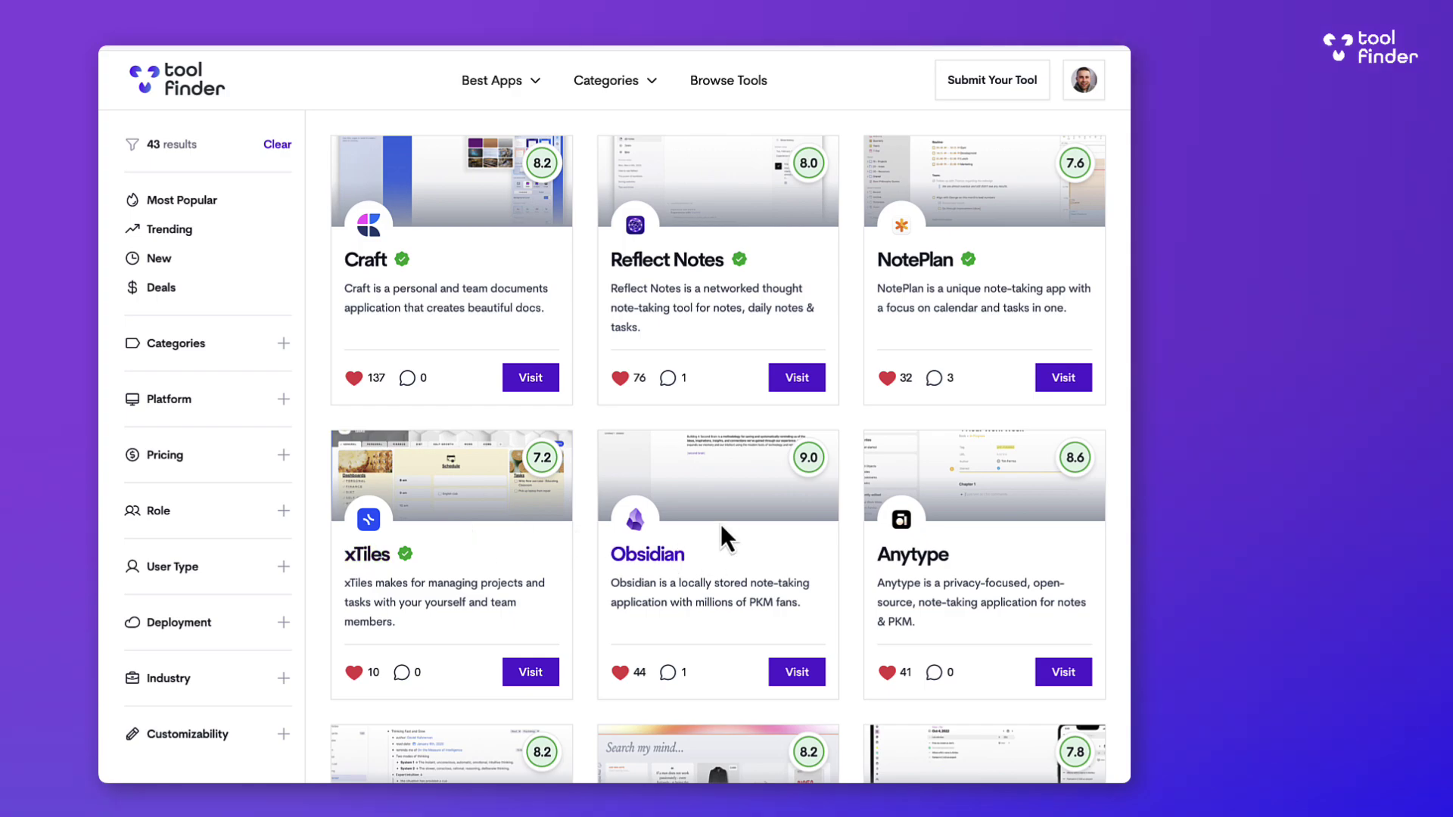
click(721, 524)
scroll(885, 548, down, 10)
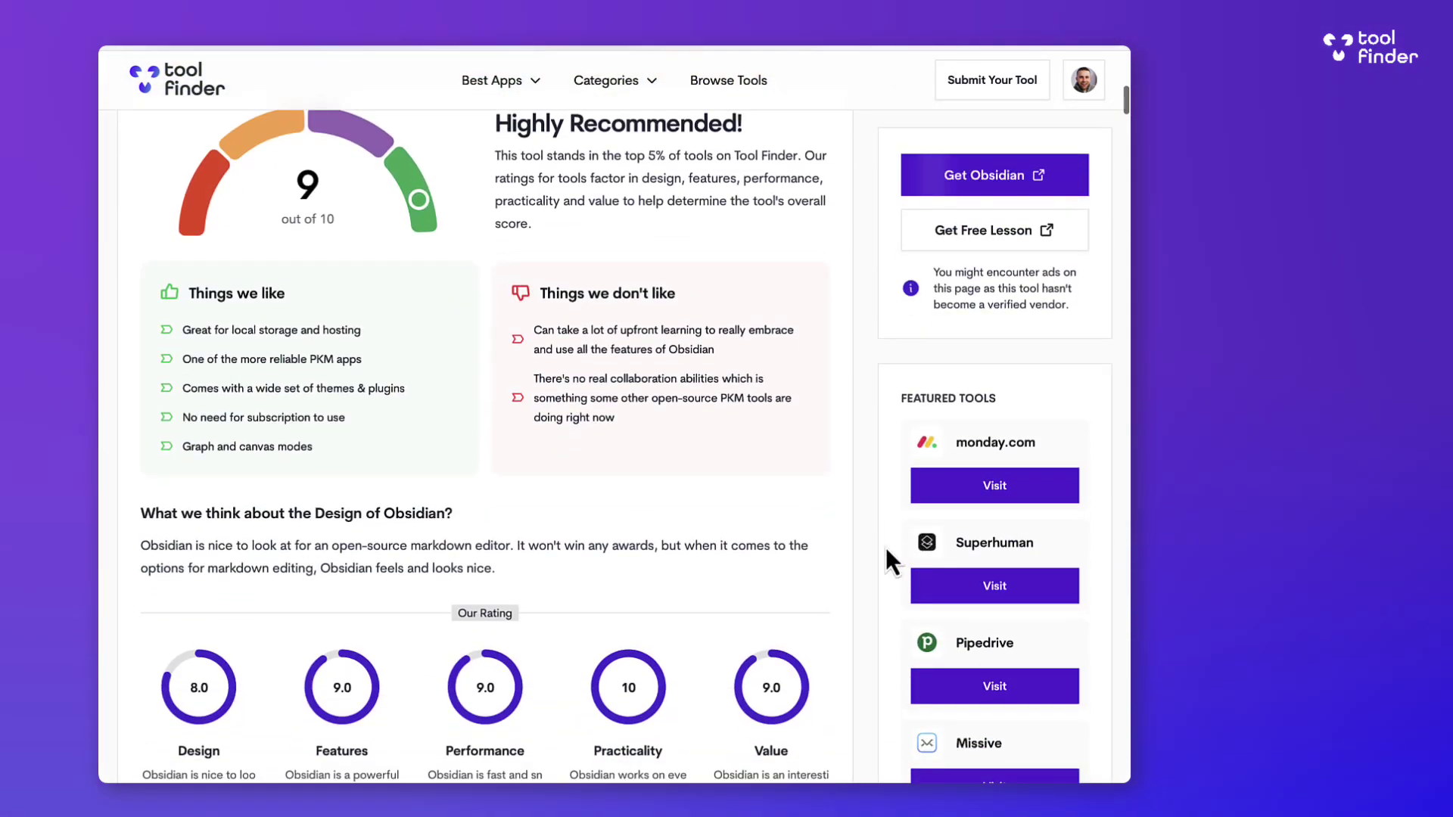